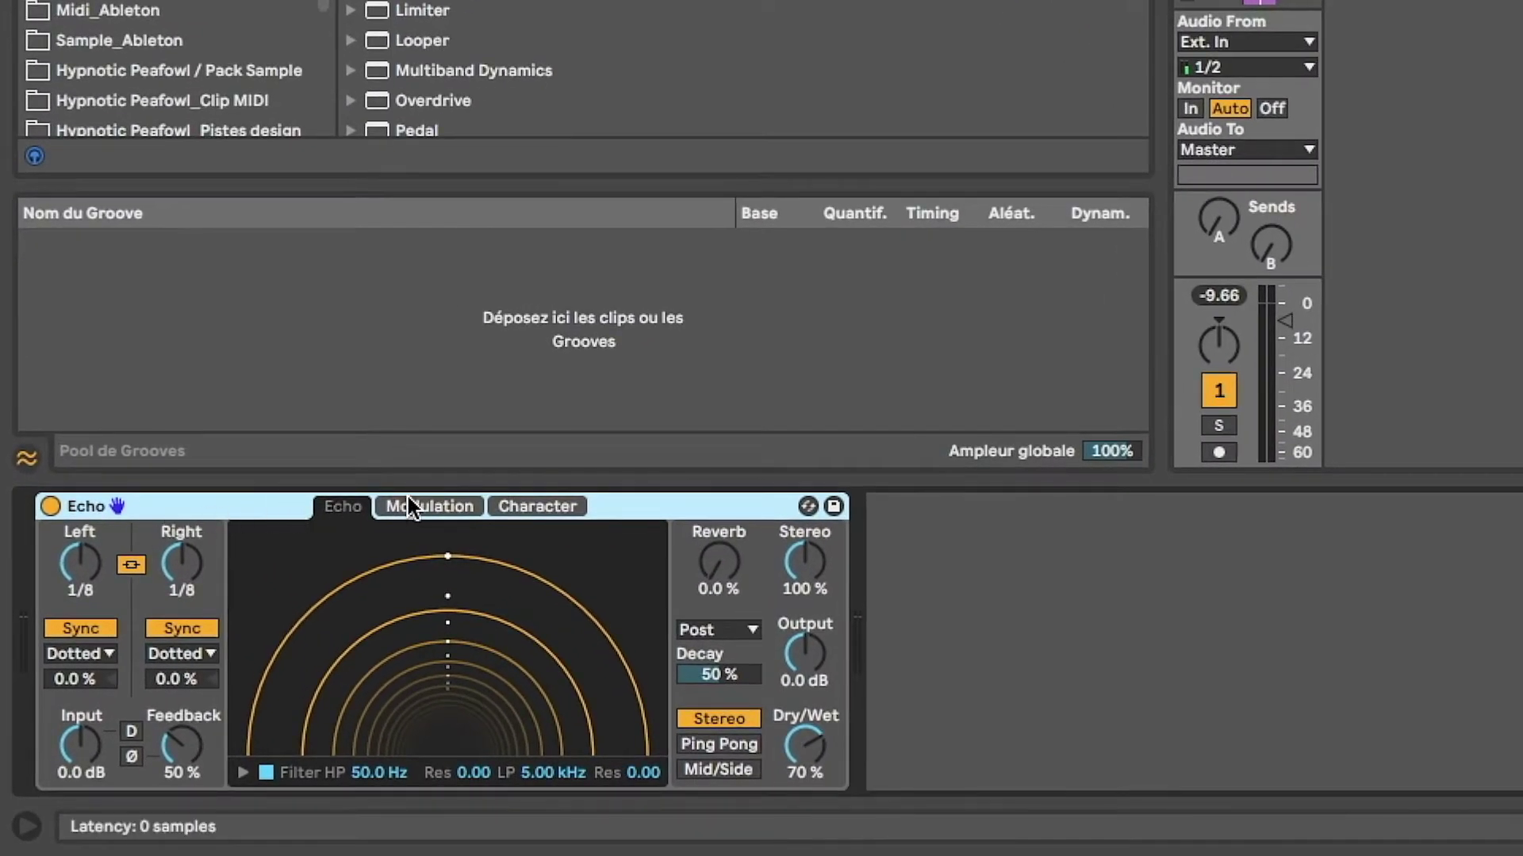
Look over the Echo effect's Modulation and Character settings, and return to its main Echo view
{"action": "left_click", "coordinate": [394, 506]}
{"action": "left_click", "coordinate": [516, 506]}
{"action": "left_click", "coordinate": [341, 506]}
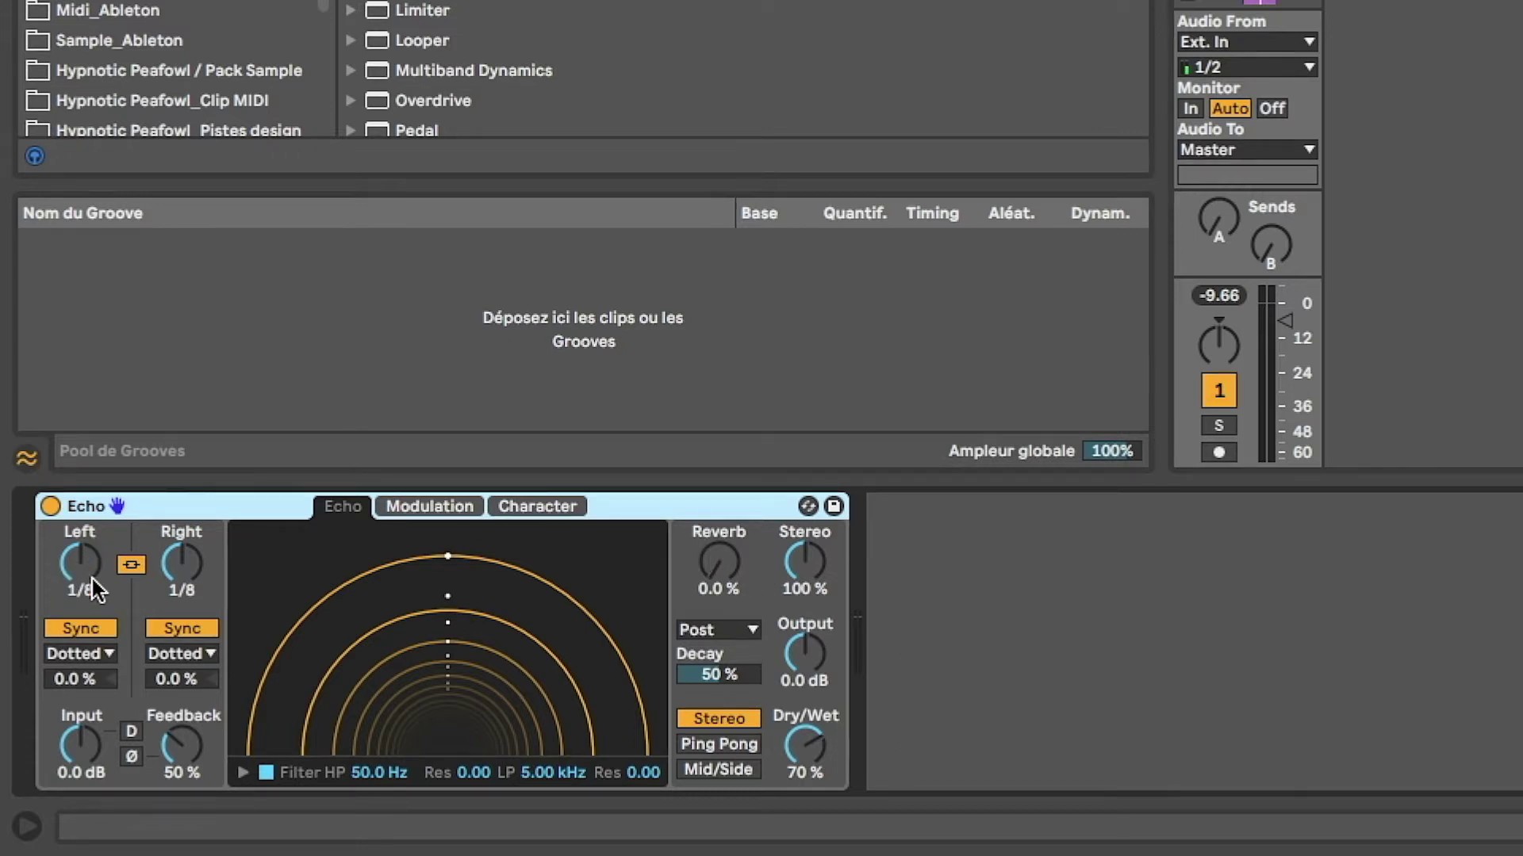
Unlink Echo's left and right delays and switch both from Sync to Time mode
{"action": "left_click", "coordinate": [131, 564]}
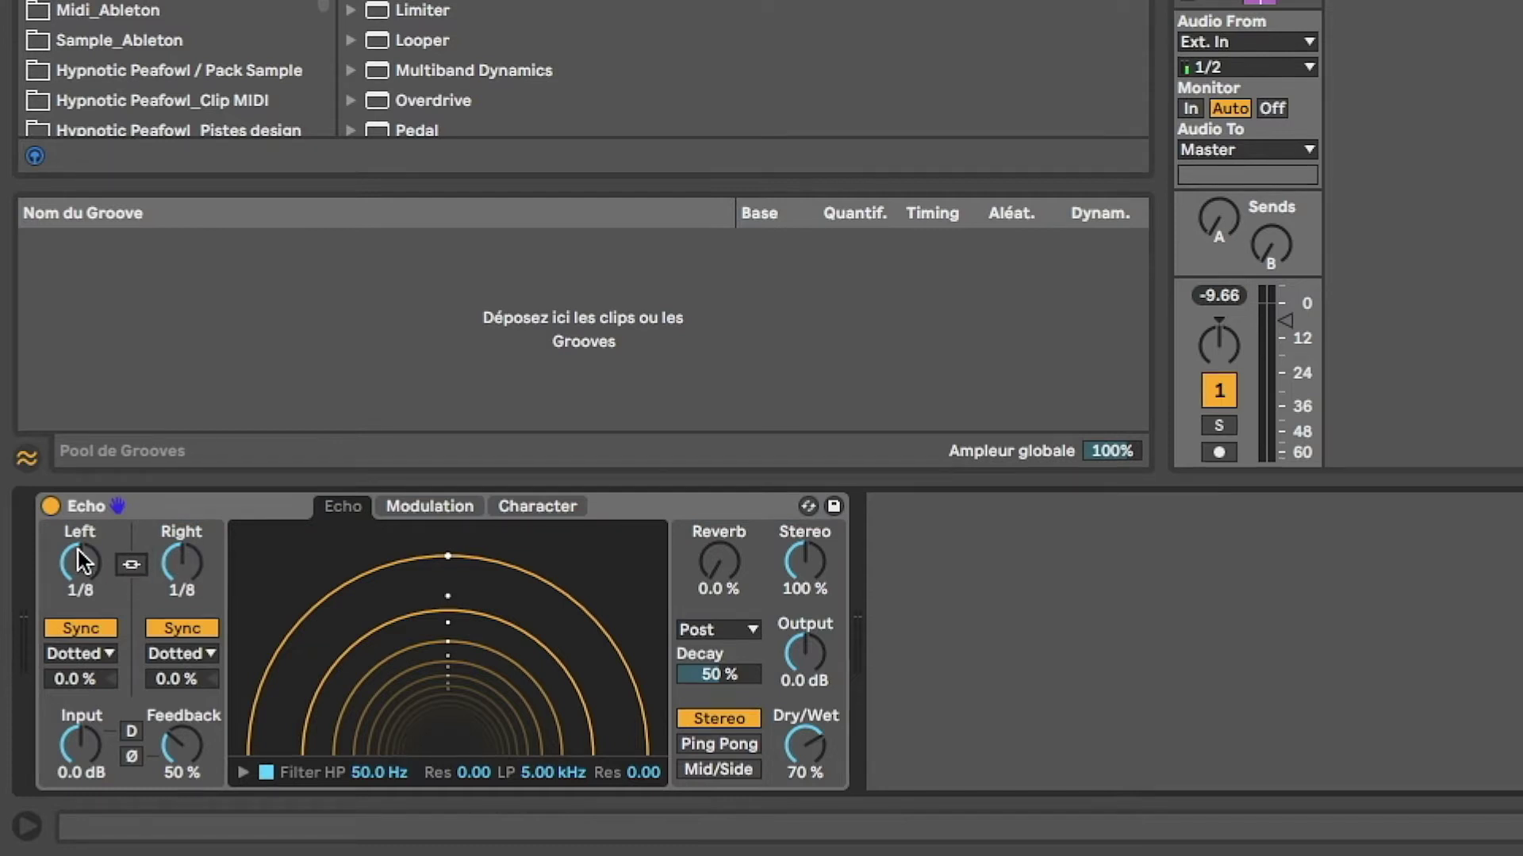
{"action": "left_click", "coordinate": [182, 628]}
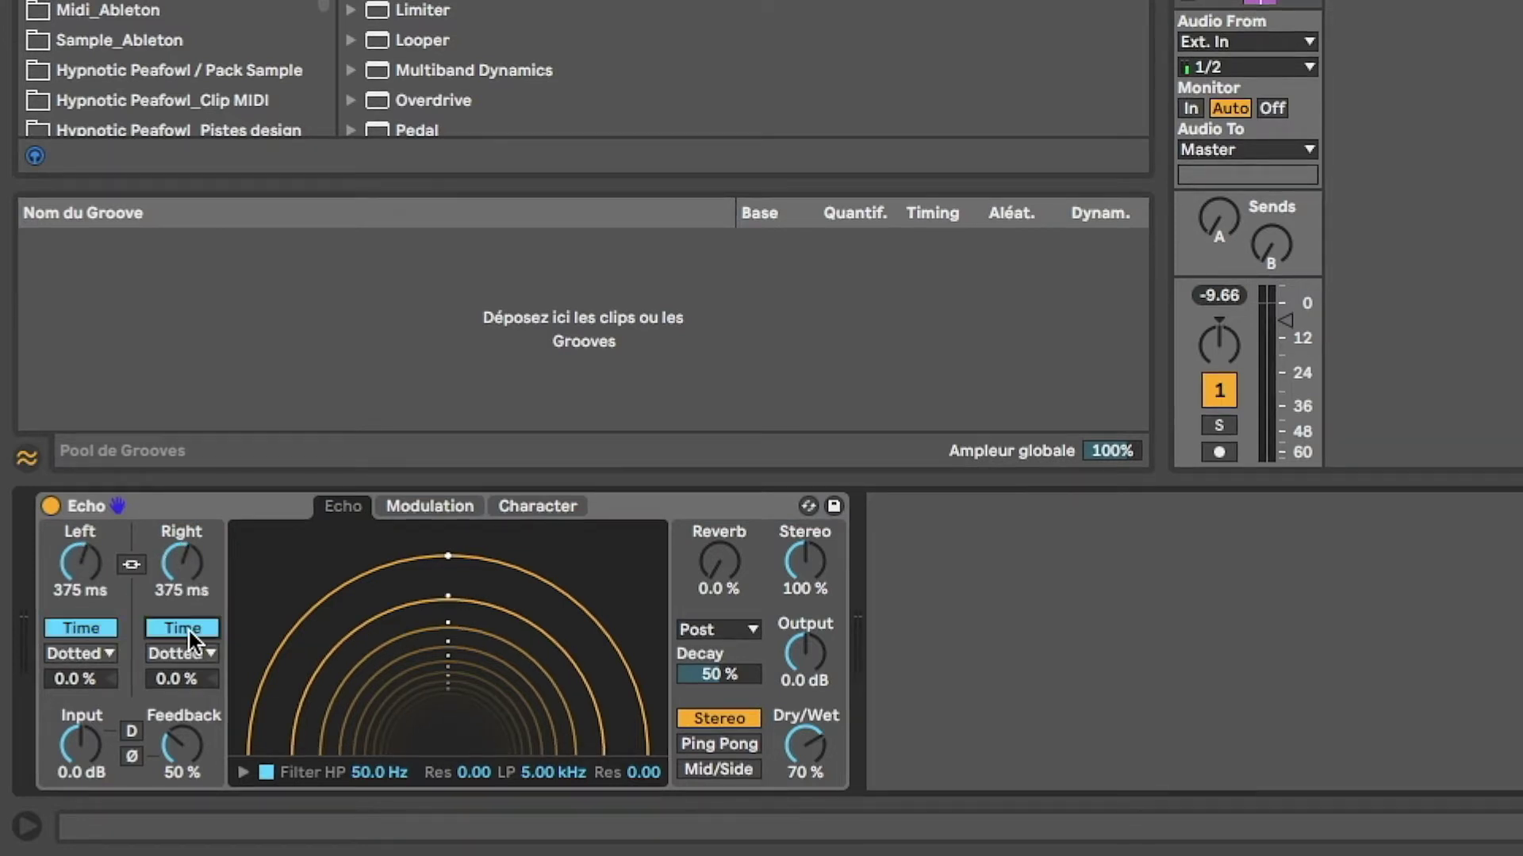
{"action": "left_click", "coordinate": [187, 629]}
{"action": "left_click", "coordinate": [88, 628]}
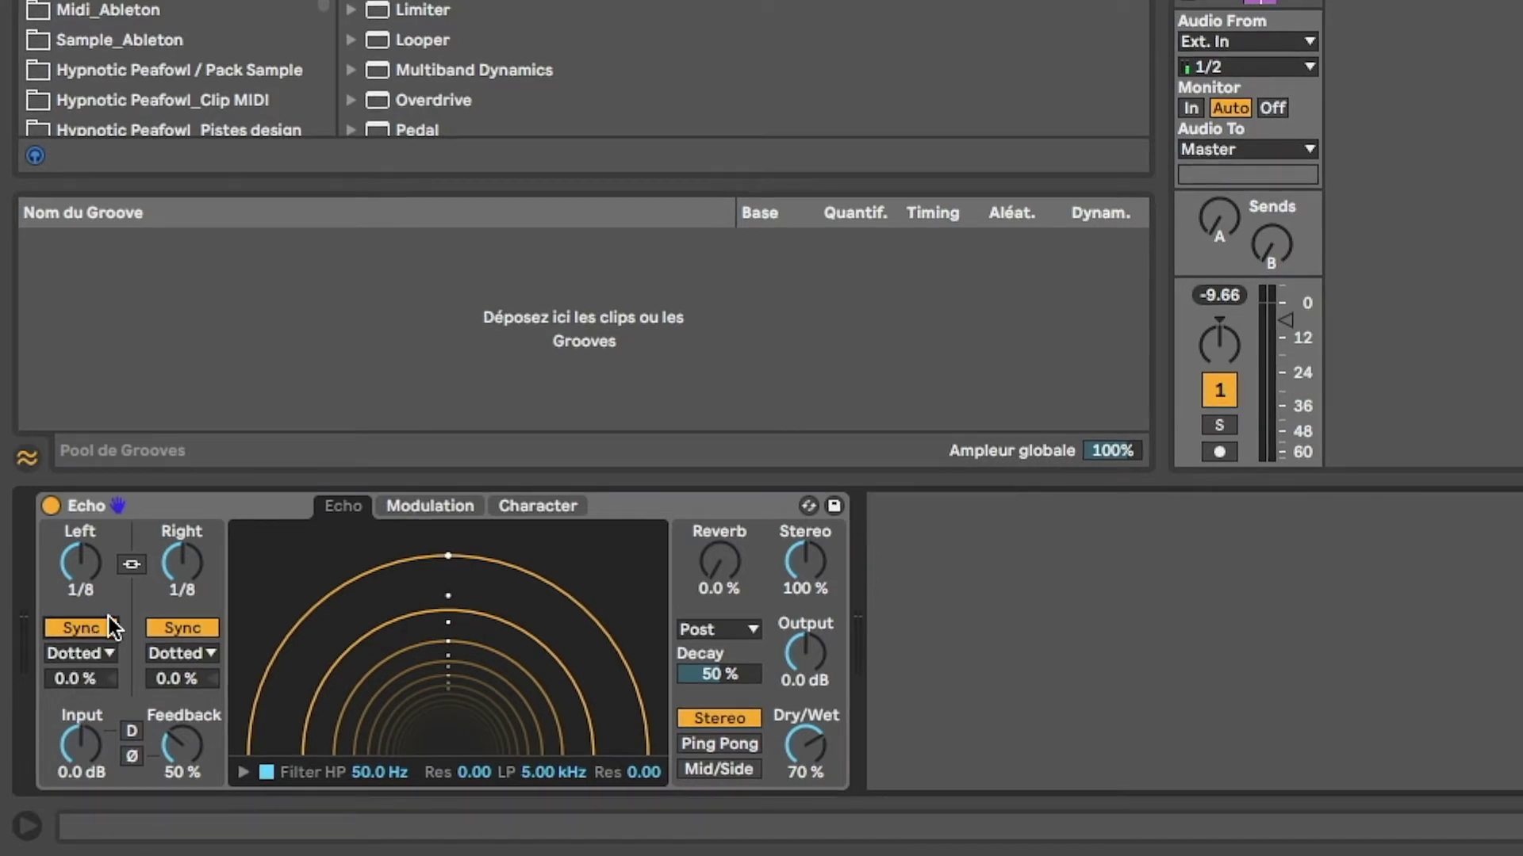
{"action": "left_click", "coordinate": [84, 630]}
{"action": "left_click", "coordinate": [165, 631]}
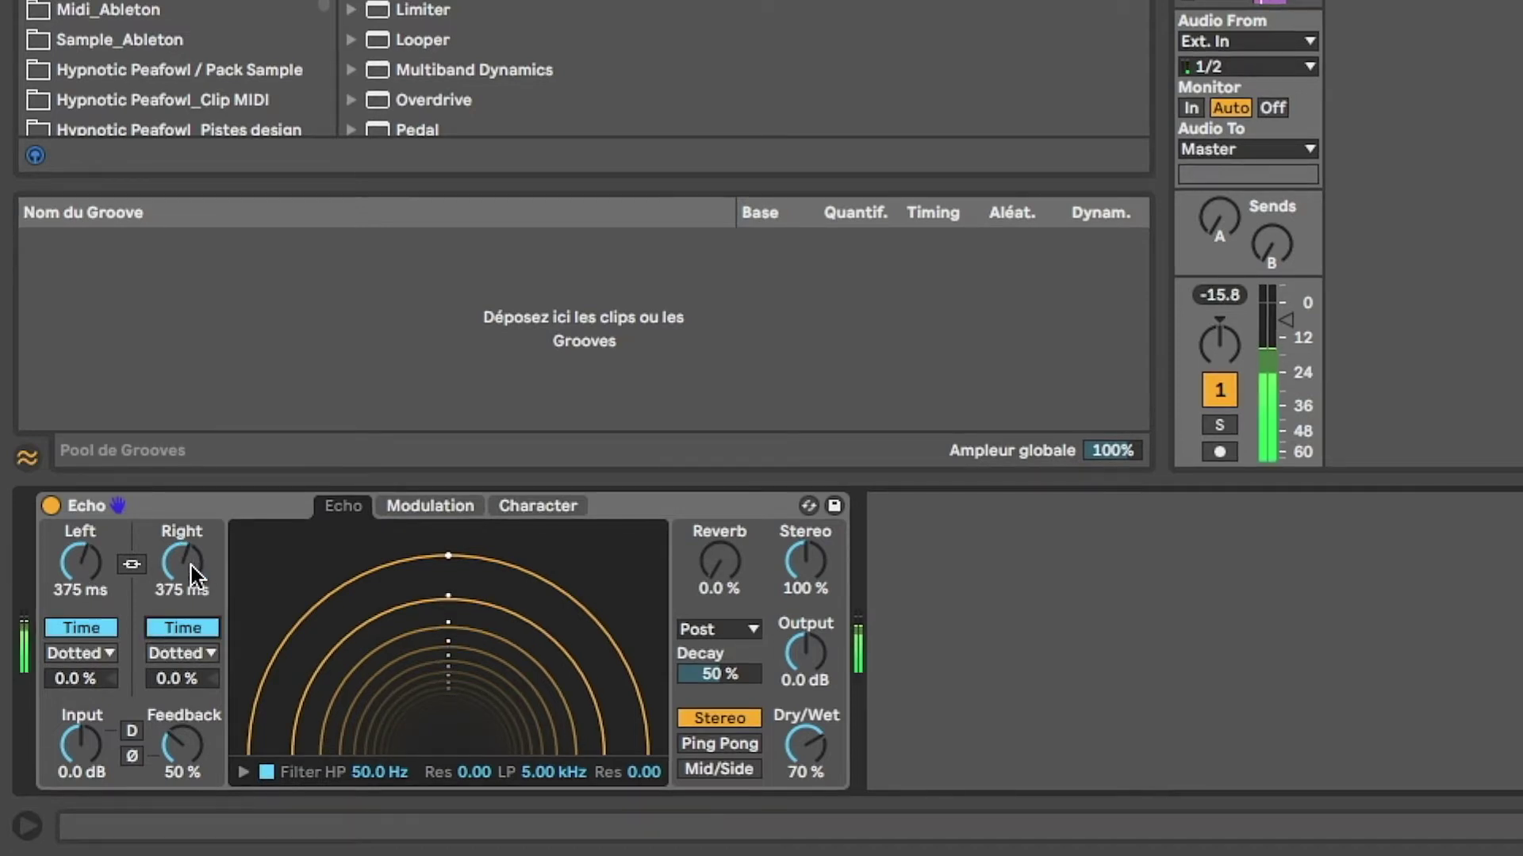
Relink the left and right delays, set their time to 88.2 ms and raise Dry/Wet to 100 %
{"action": "left_click", "coordinate": [131, 565]}
{"action": "mouse_move", "coordinate": [182, 564]}
{"action": "left_mouse_down"}
{"action": "mouse_move", "coordinate": [182, 519]}
{"action": "mouse_move", "coordinate": [182, 587]}
{"action": "left_mouse_up"}
{"action": "left_click_drag", "start_coordinate": [805, 745], "coordinate": [805, 706]}
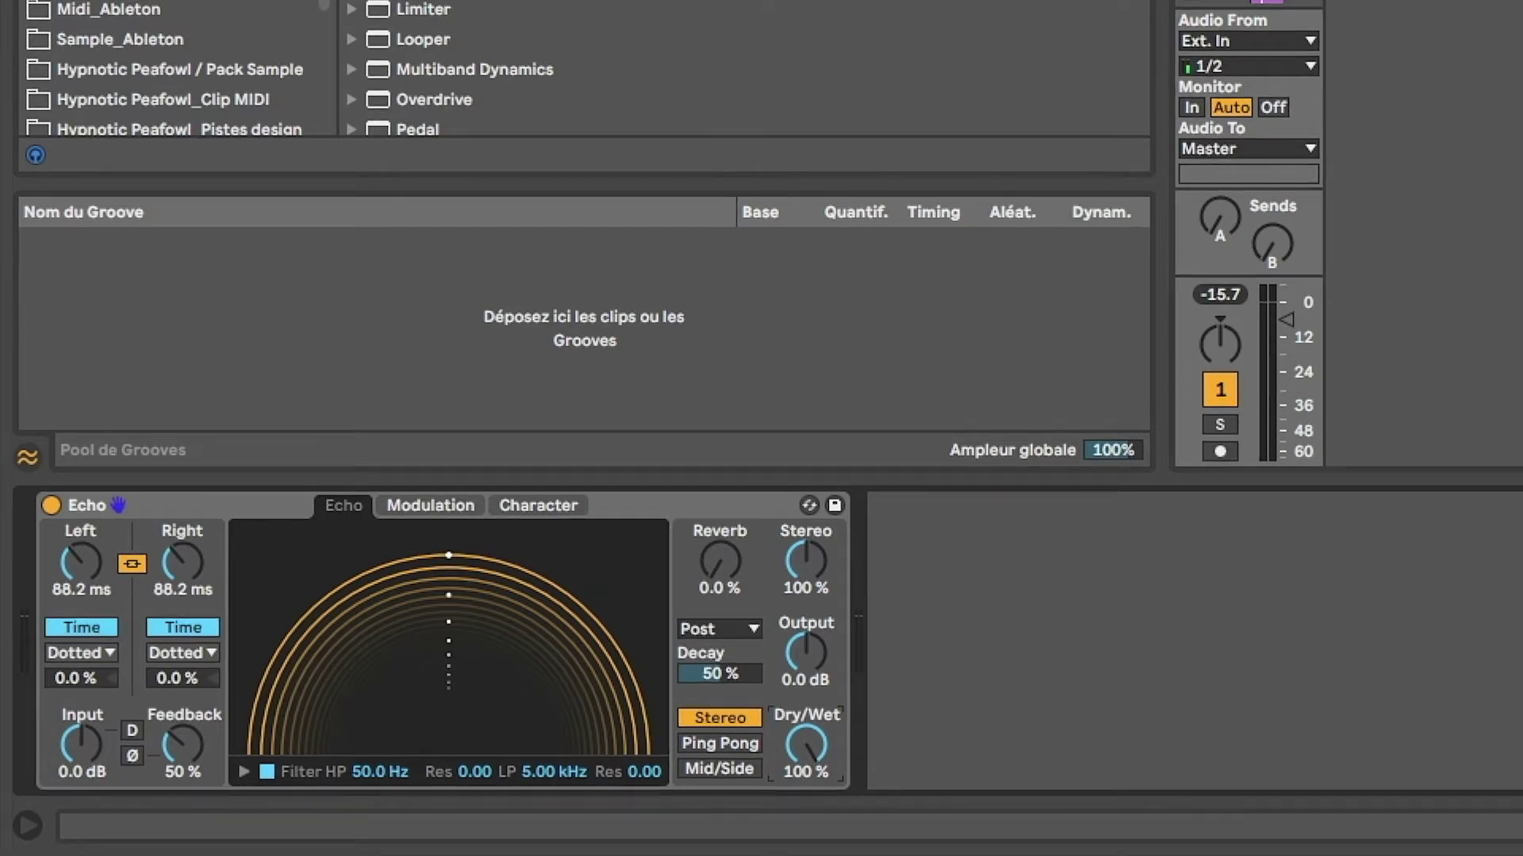
Try Ping Pong mode, and in Mid/Side mode unlink the delays and set the Side delay to 24.4 ms
{"action": "left_click", "coordinate": [715, 741]}
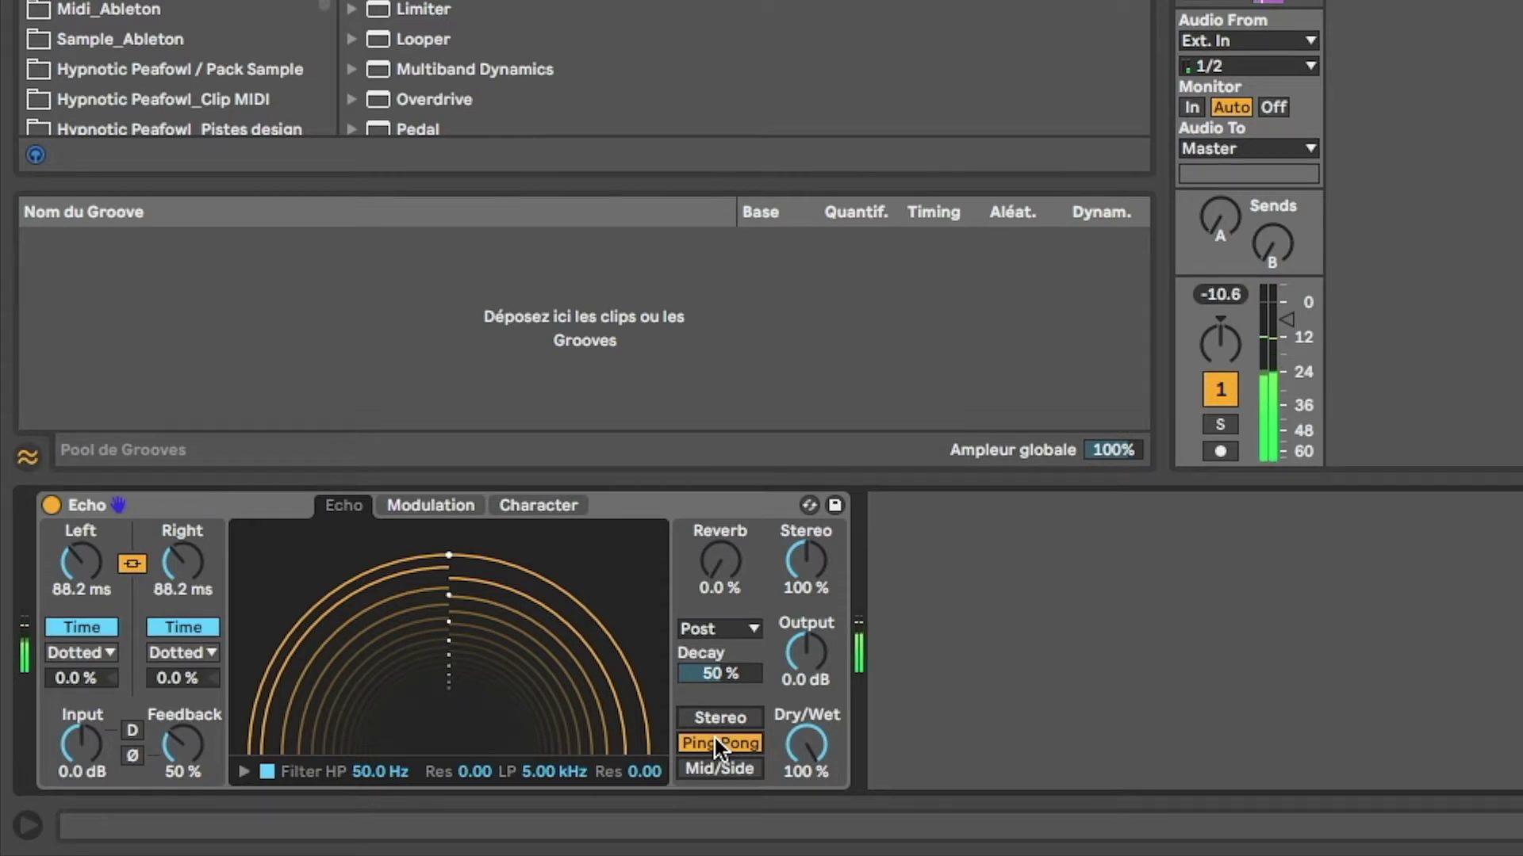
{"action": "left_click", "coordinate": [712, 771]}
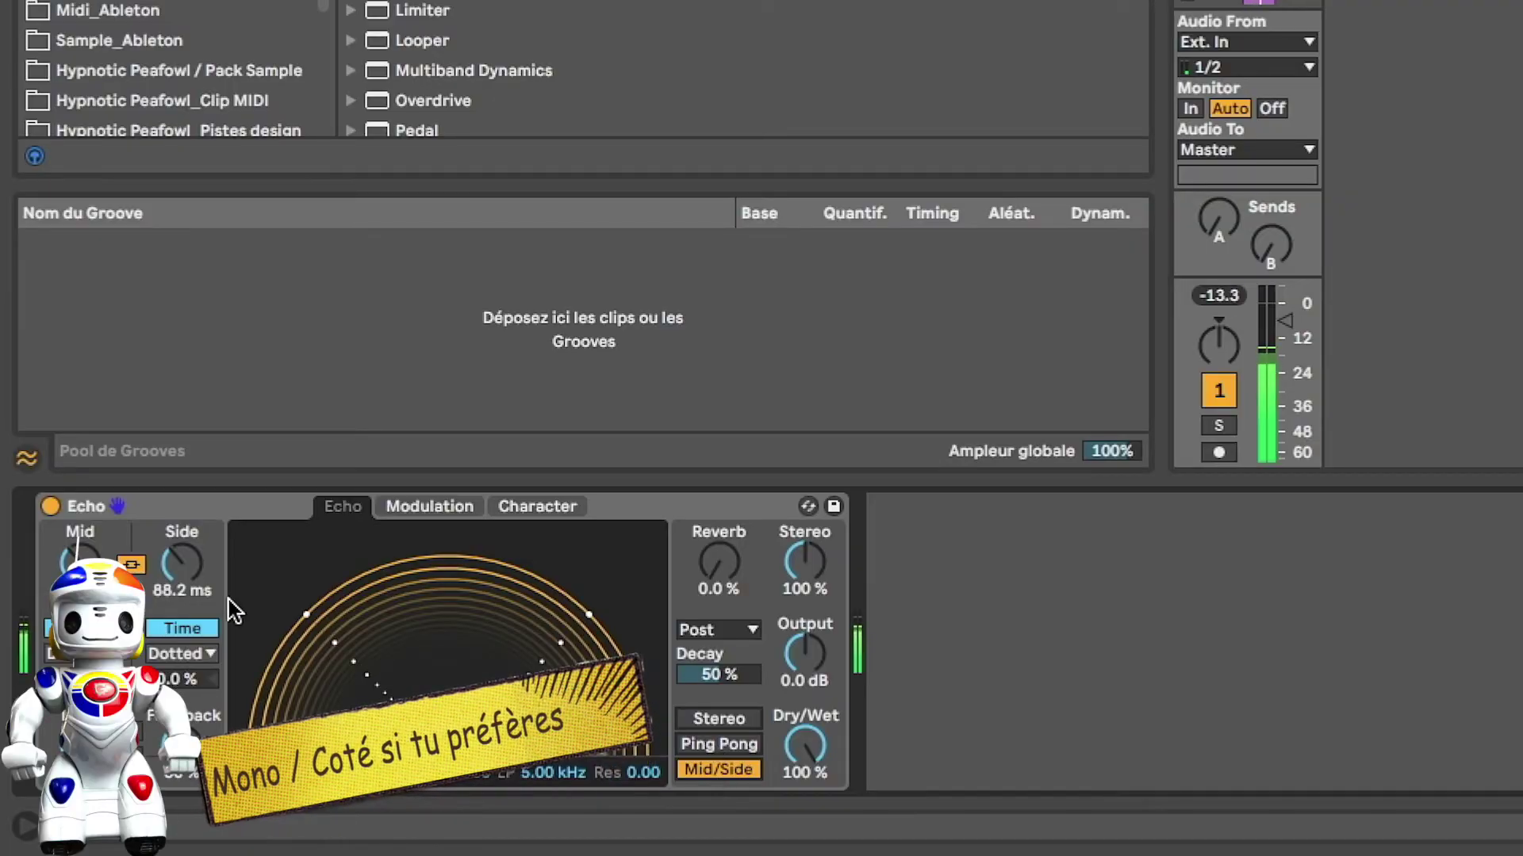
{"action": "left_click", "coordinate": [131, 567]}
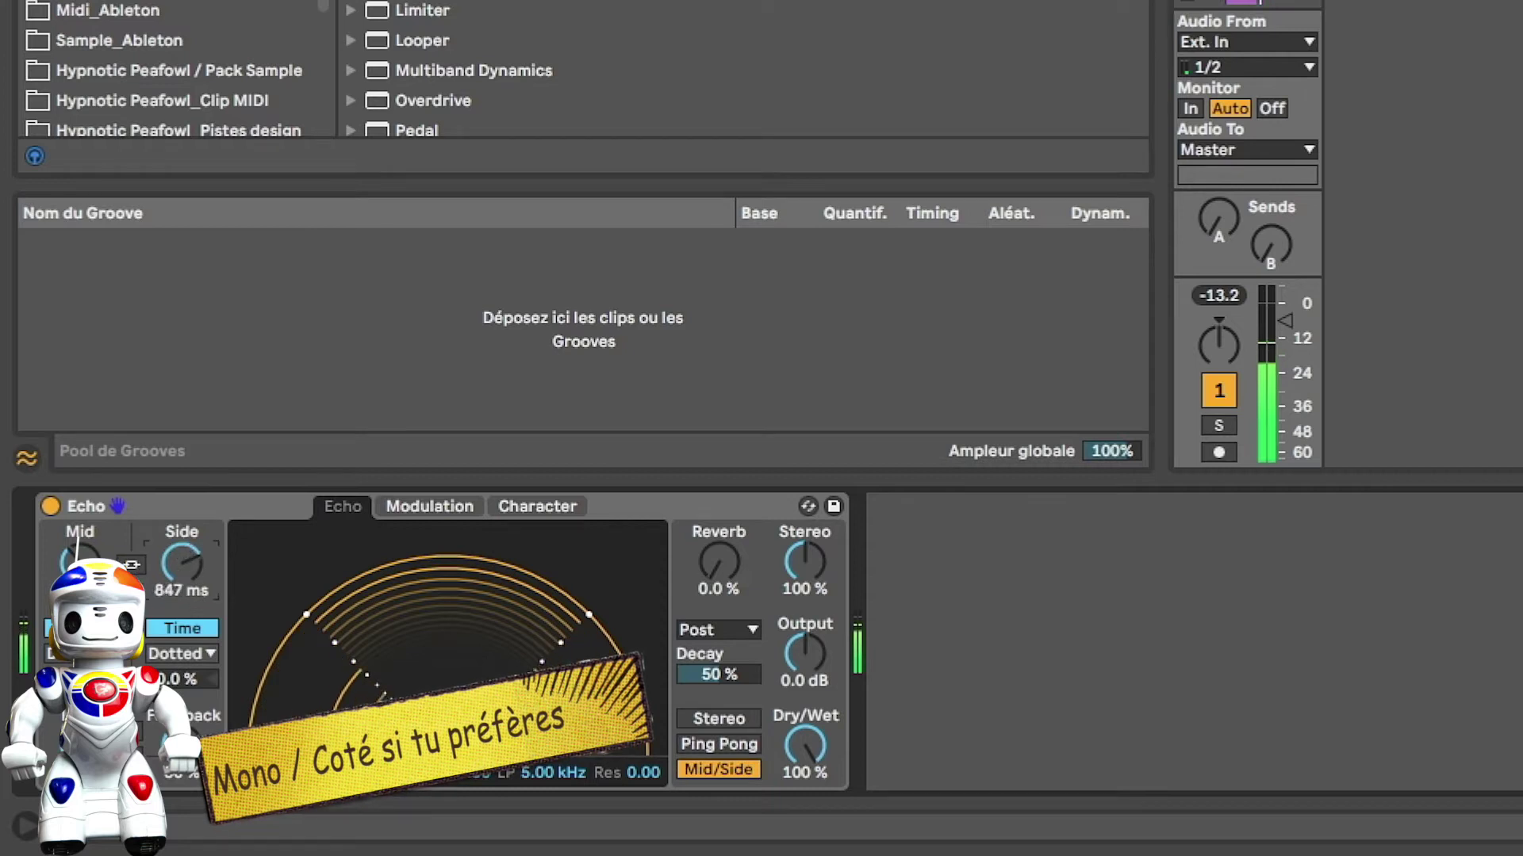
{"action": "mouse_move", "coordinate": [181, 564]}
{"action": "left_mouse_down"}
{"action": "mouse_move", "coordinate": [182, 539]}
{"action": "mouse_move", "coordinate": [181, 602]}
{"action": "mouse_move", "coordinate": [181, 576]}
{"action": "left_mouse_up"}
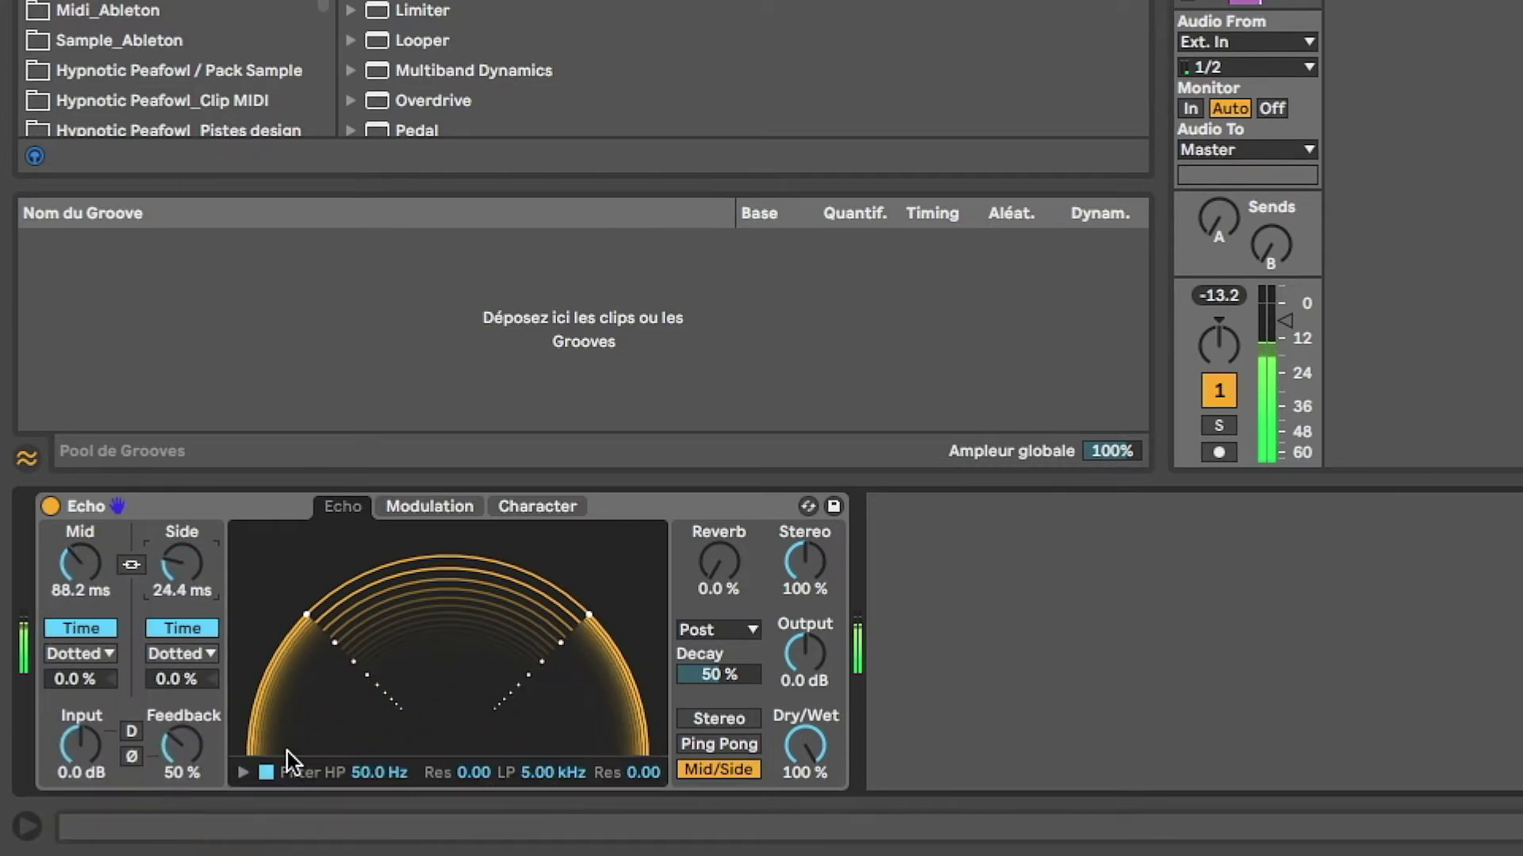
Return to Stereo mode and relink the left and right delays at 150 ms
{"action": "left_click", "coordinate": [704, 719]}
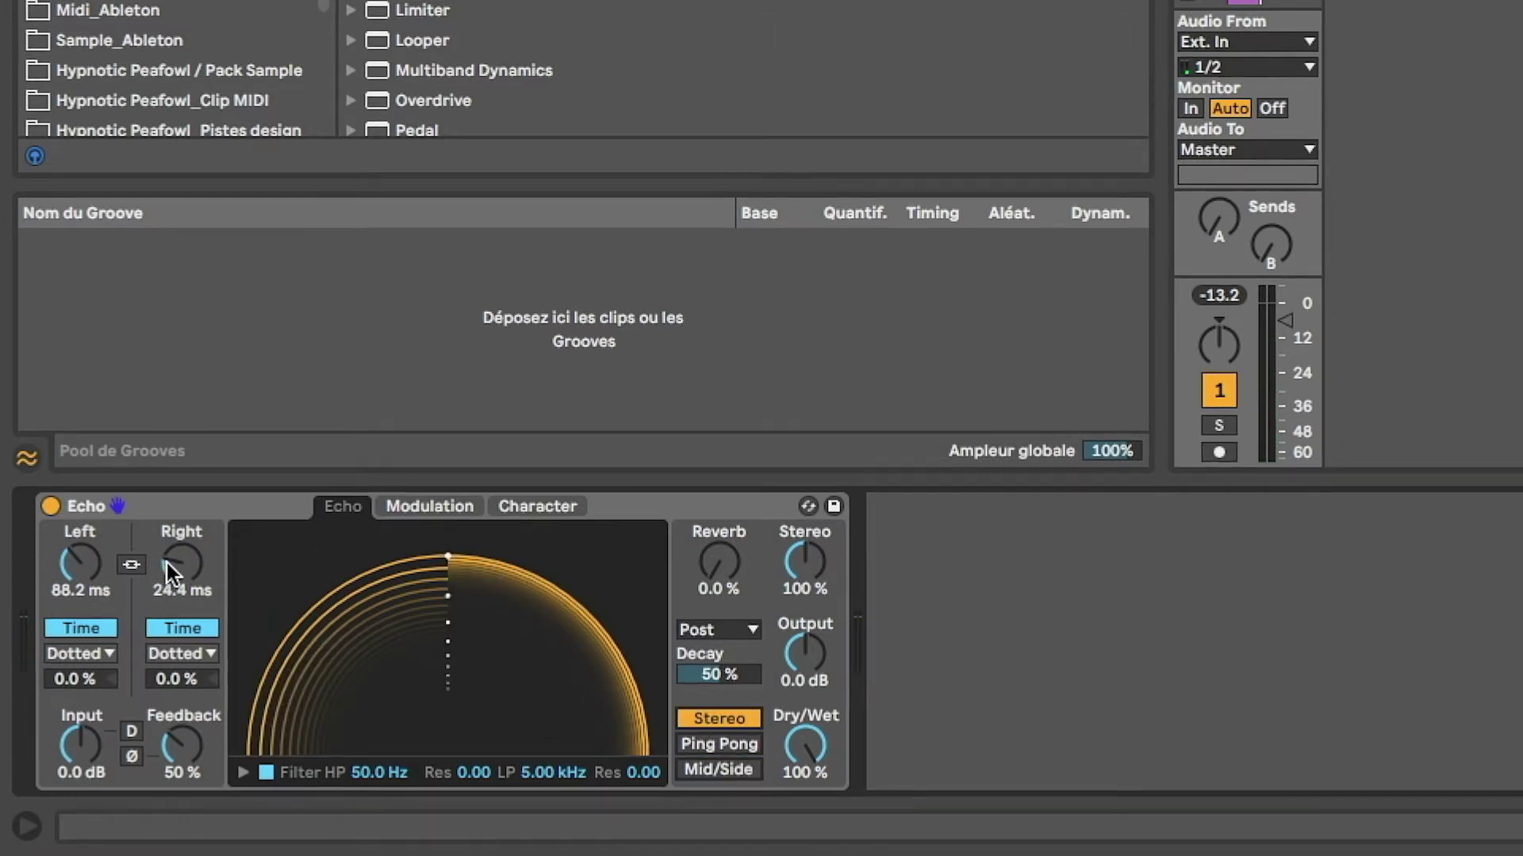
{"action": "left_click_drag", "start_coordinate": [183, 566], "coordinate": [182, 602]}
{"action": "left_click_drag", "start_coordinate": [96, 570], "coordinate": [170, 595]}
{"action": "left_click", "coordinate": [132, 564]}
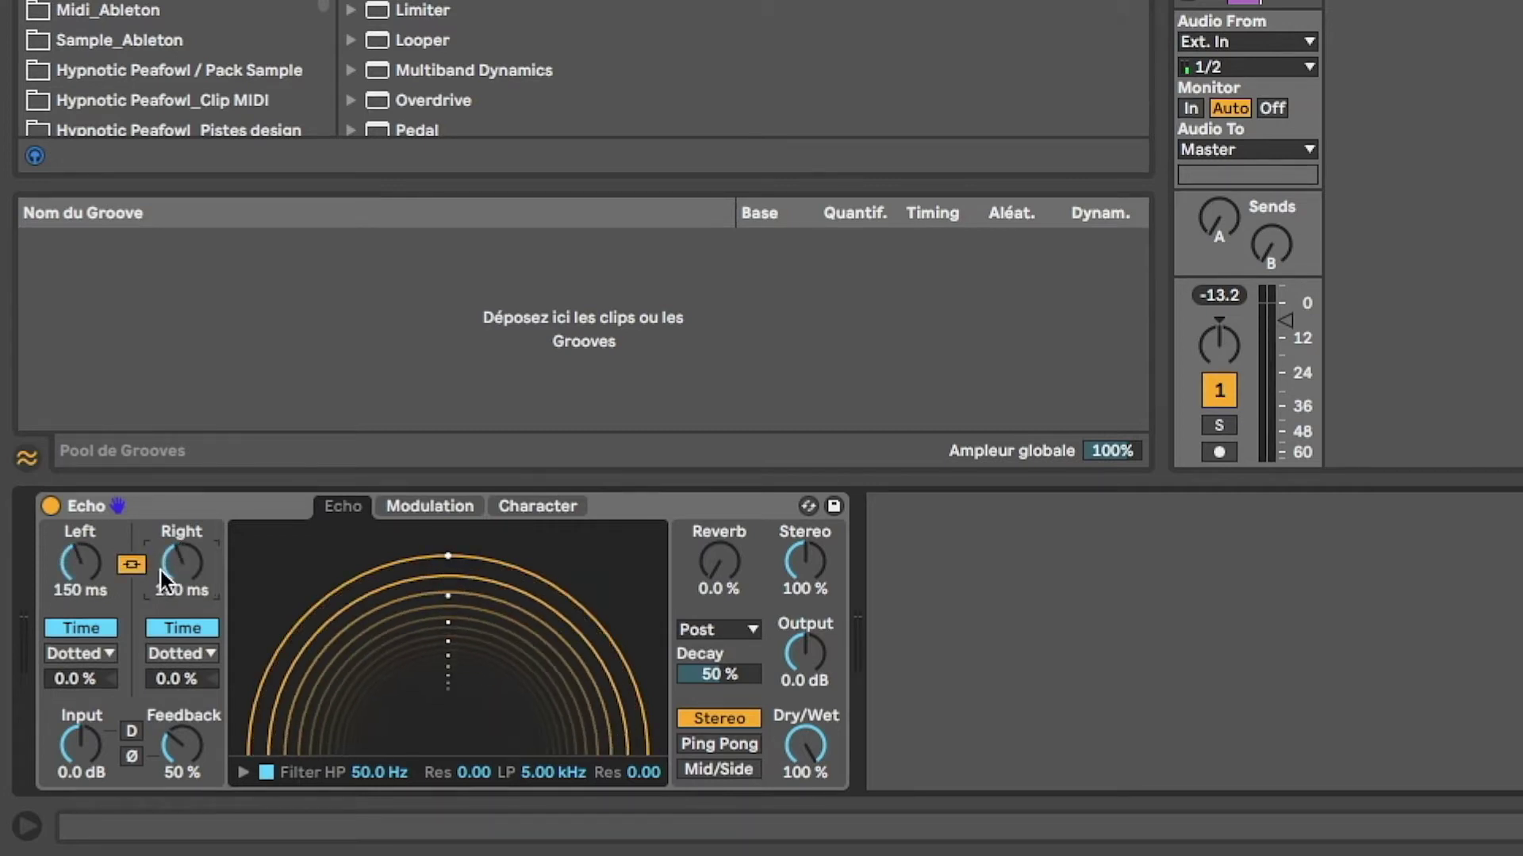
Switch the linked delays to tempo sync and try the Notes, Triplet and Dotted divisions, ending on 16th
{"action": "left_click", "coordinate": [79, 628]}
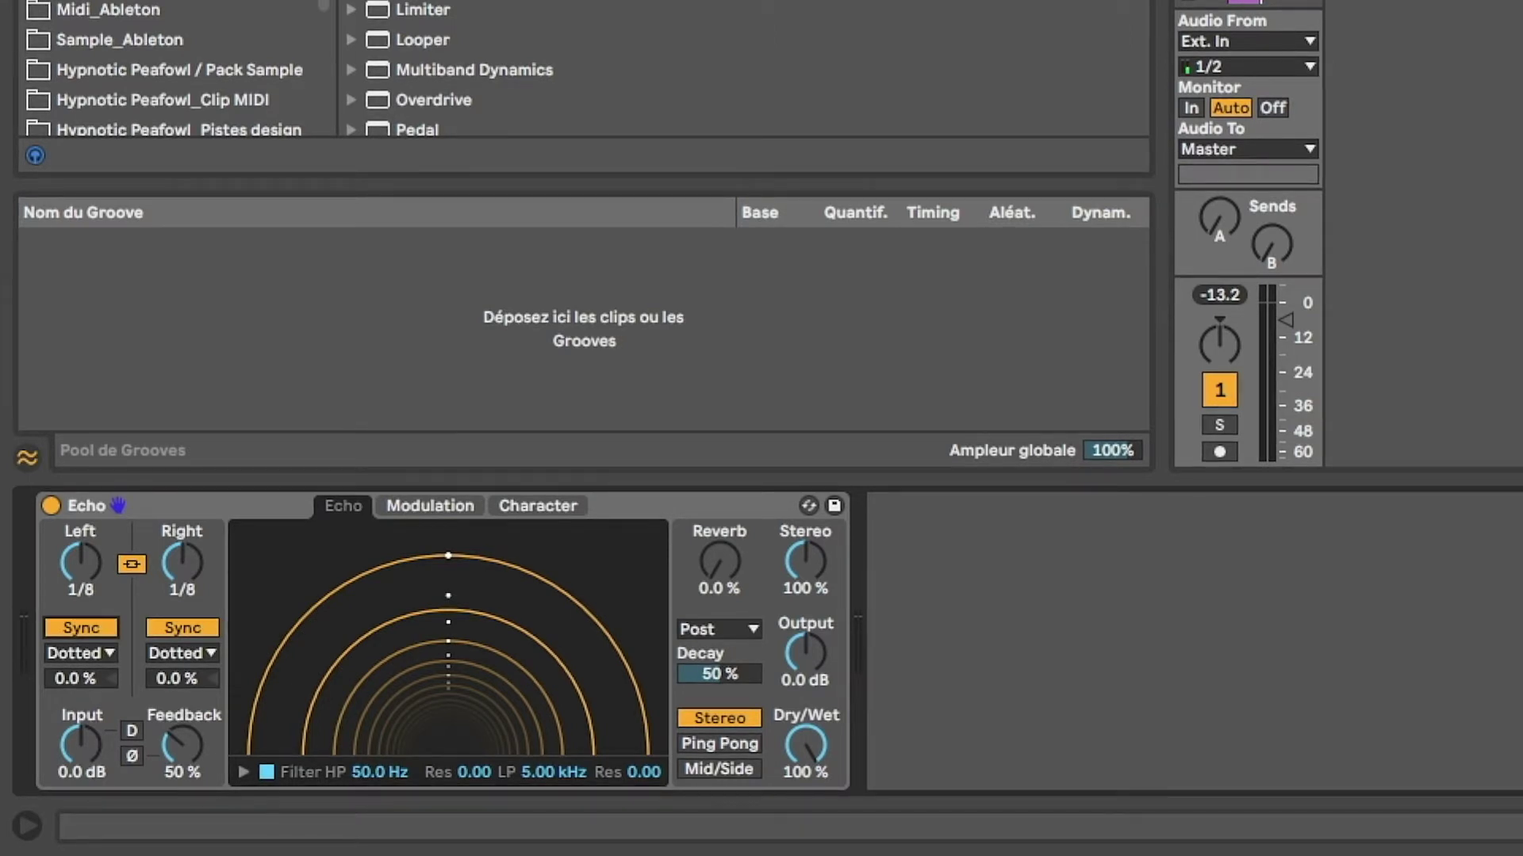
{"action": "left_click", "coordinate": [79, 653]}
{"action": "left_click", "coordinate": [107, 678]}
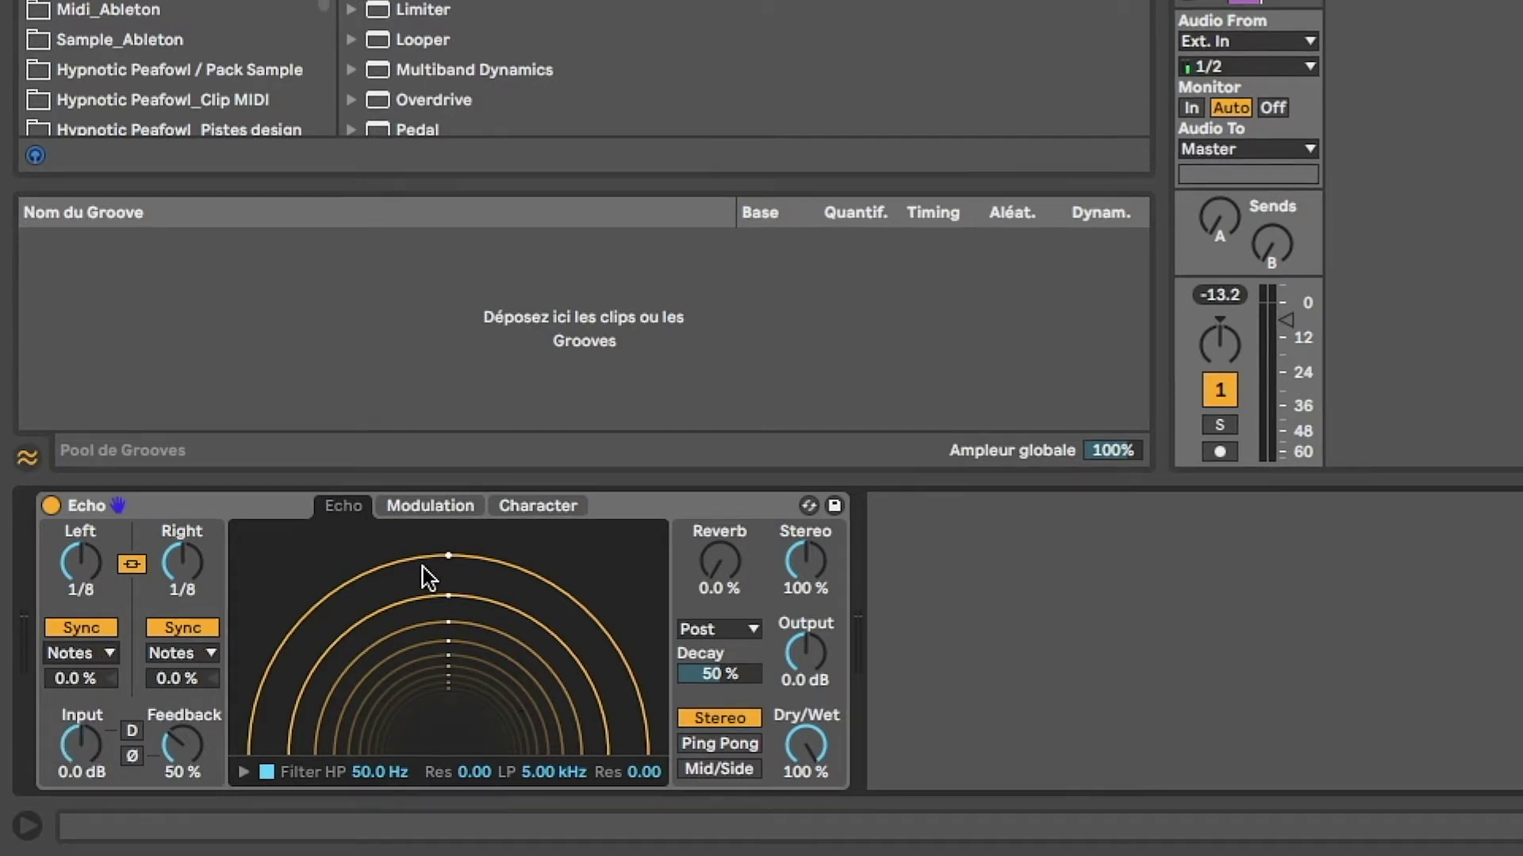
{"action": "left_click", "coordinate": [77, 653]}
{"action": "left_click", "coordinate": [77, 701]}
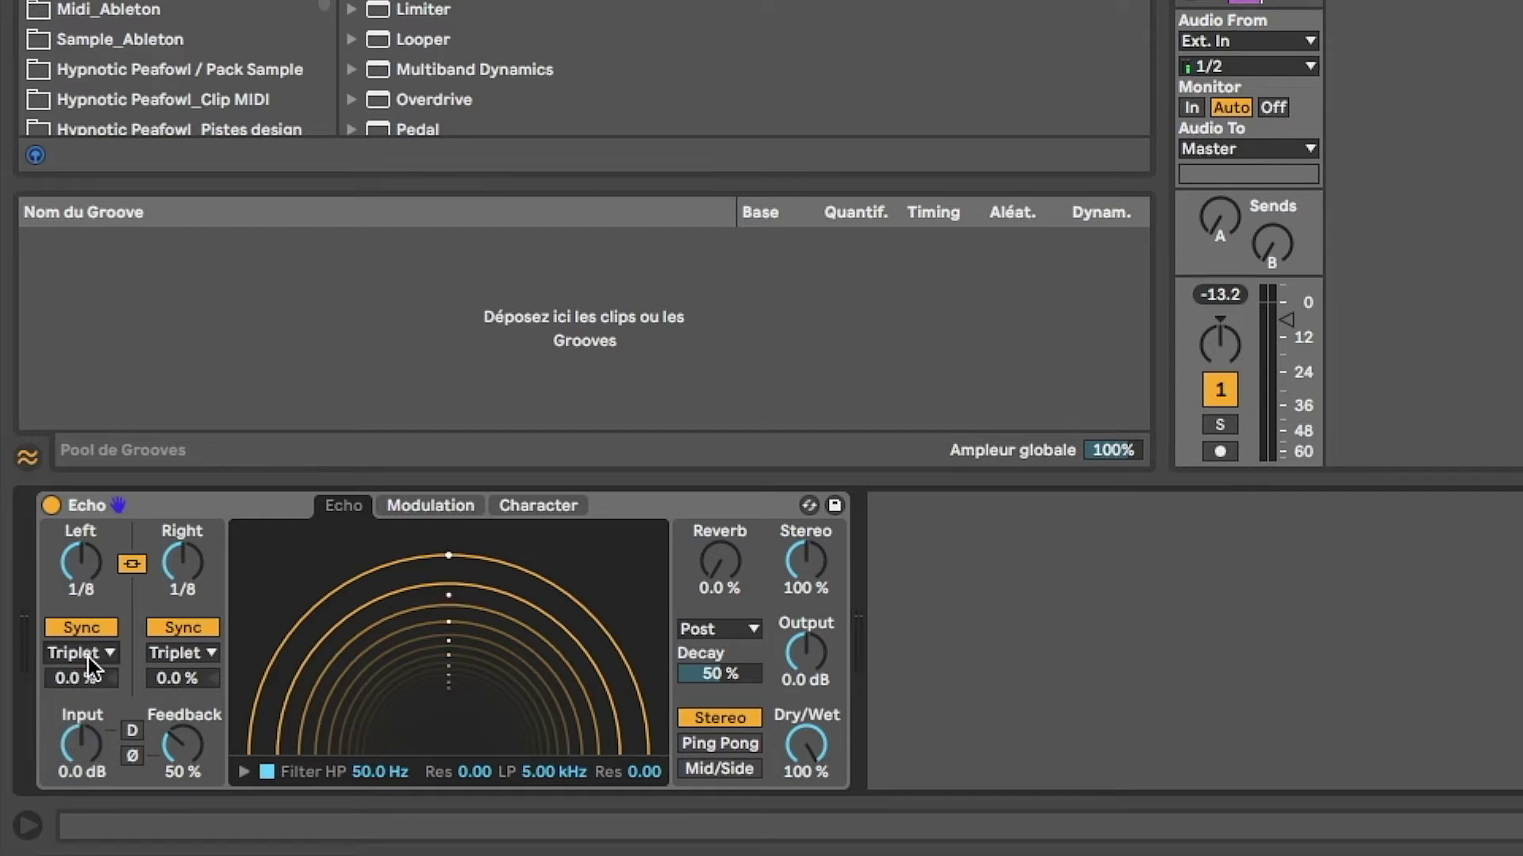
{"action": "left_click", "coordinate": [83, 658]}
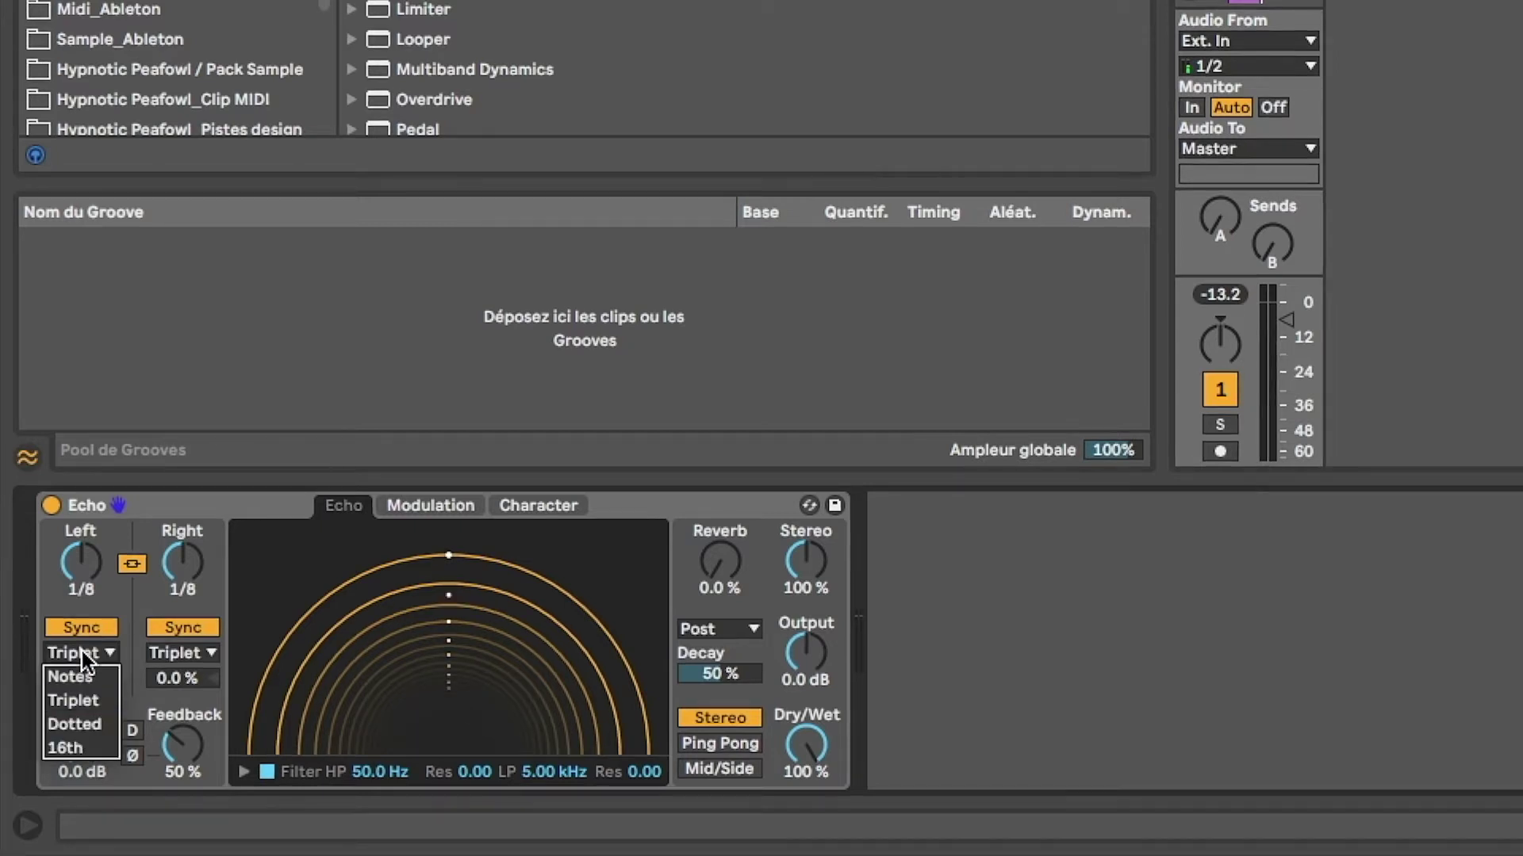
{"action": "left_click", "coordinate": [79, 725]}
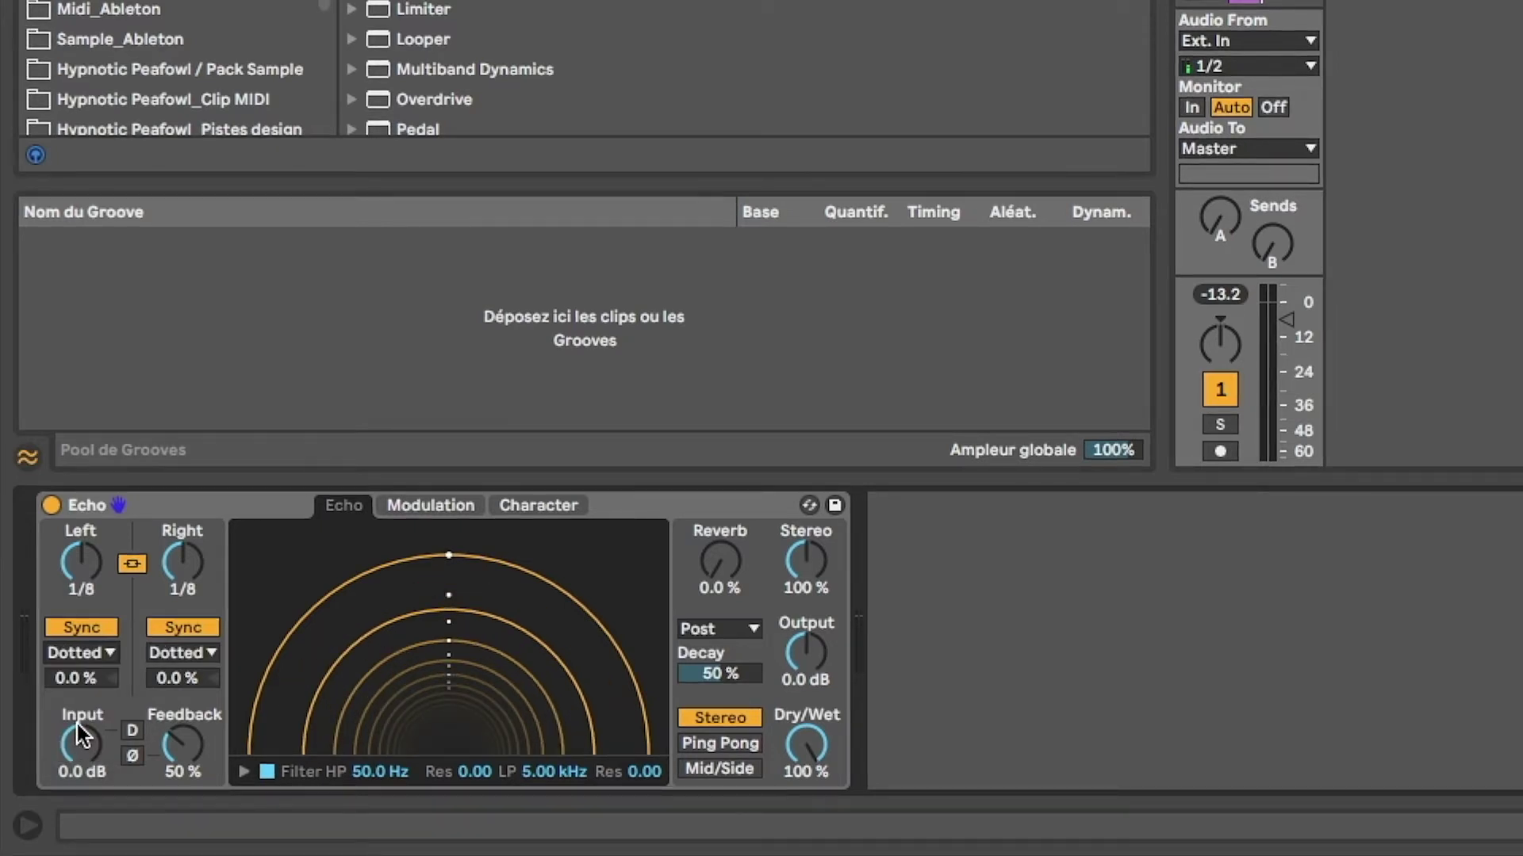
{"action": "left_click", "coordinate": [79, 654]}
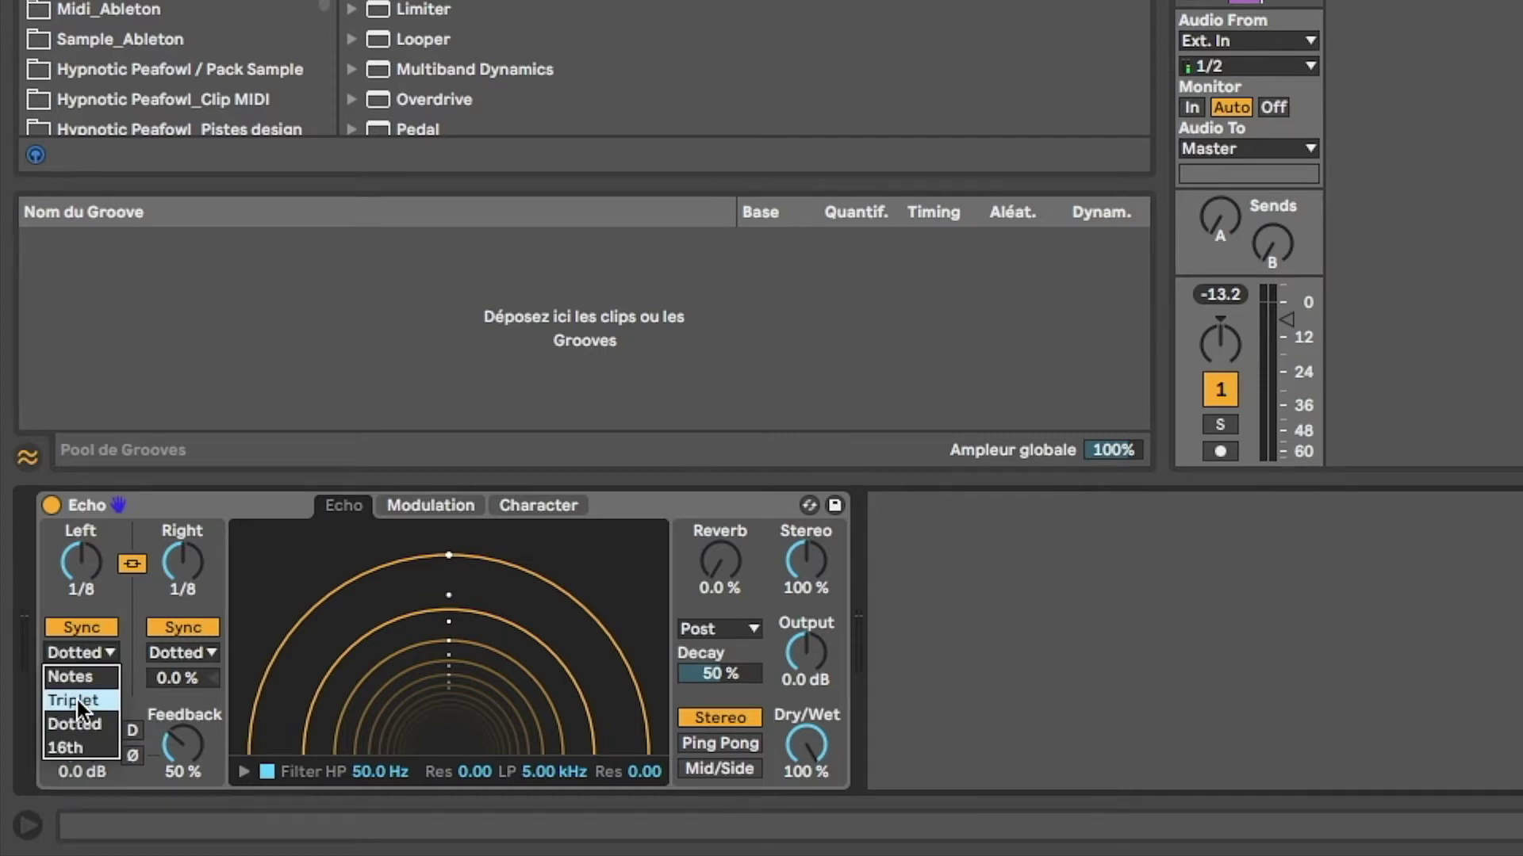
{"action": "left_click", "coordinate": [73, 748]}
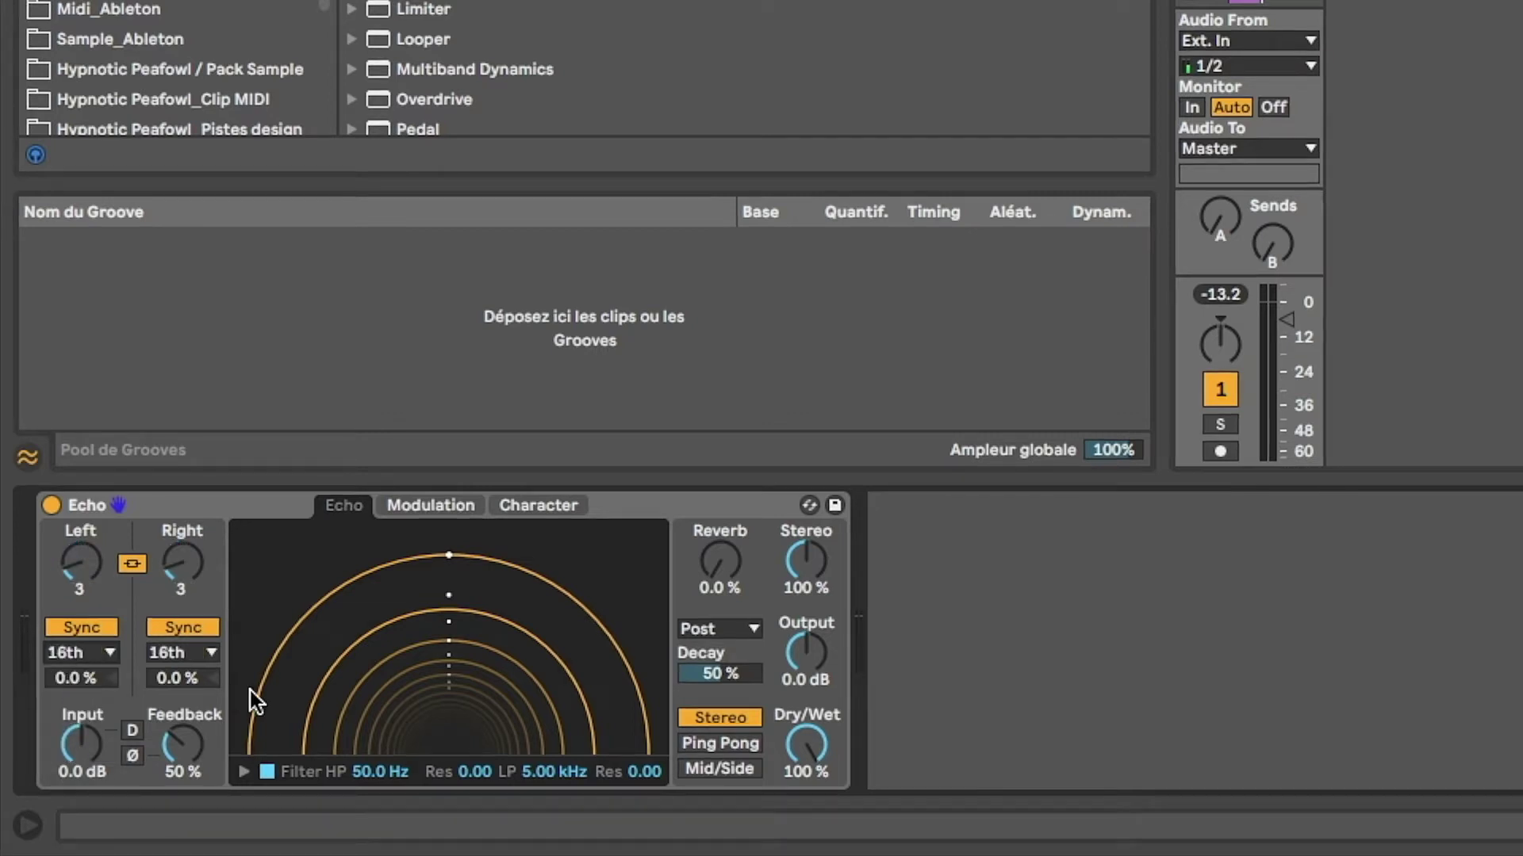
Raise Echo's Input gain to 23 dB and, with phase inversion switched off, its Feedback to 127 %
{"action": "left_click_drag", "start_coordinate": [73, 684], "coordinate": [73, 663]}
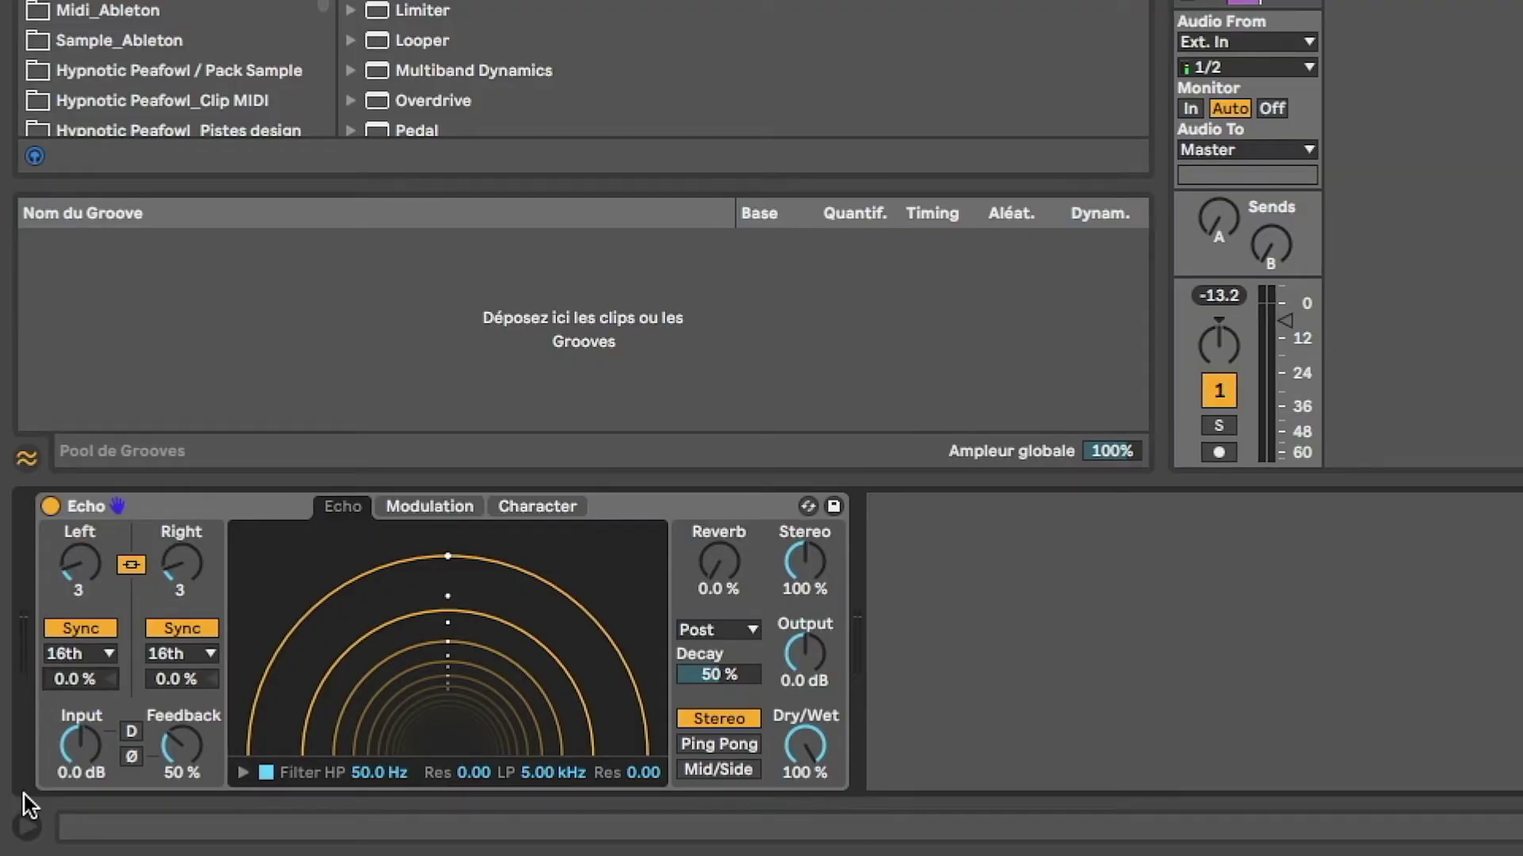
{"action": "left_click", "coordinate": [85, 745]}
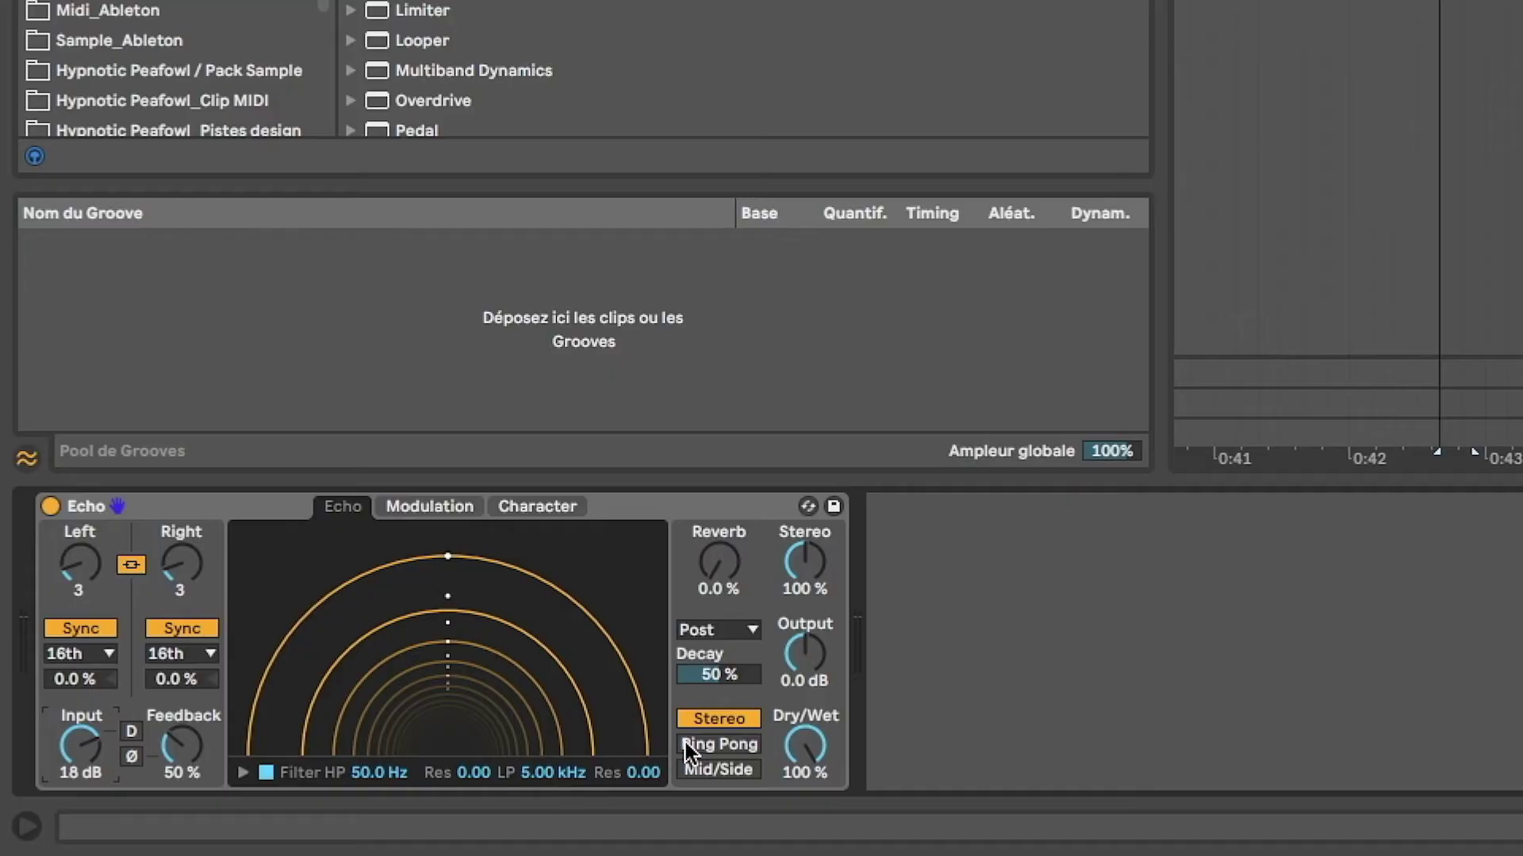
{"action": "left_click_drag", "start_coordinate": [116, 733], "coordinate": [116, 714]}
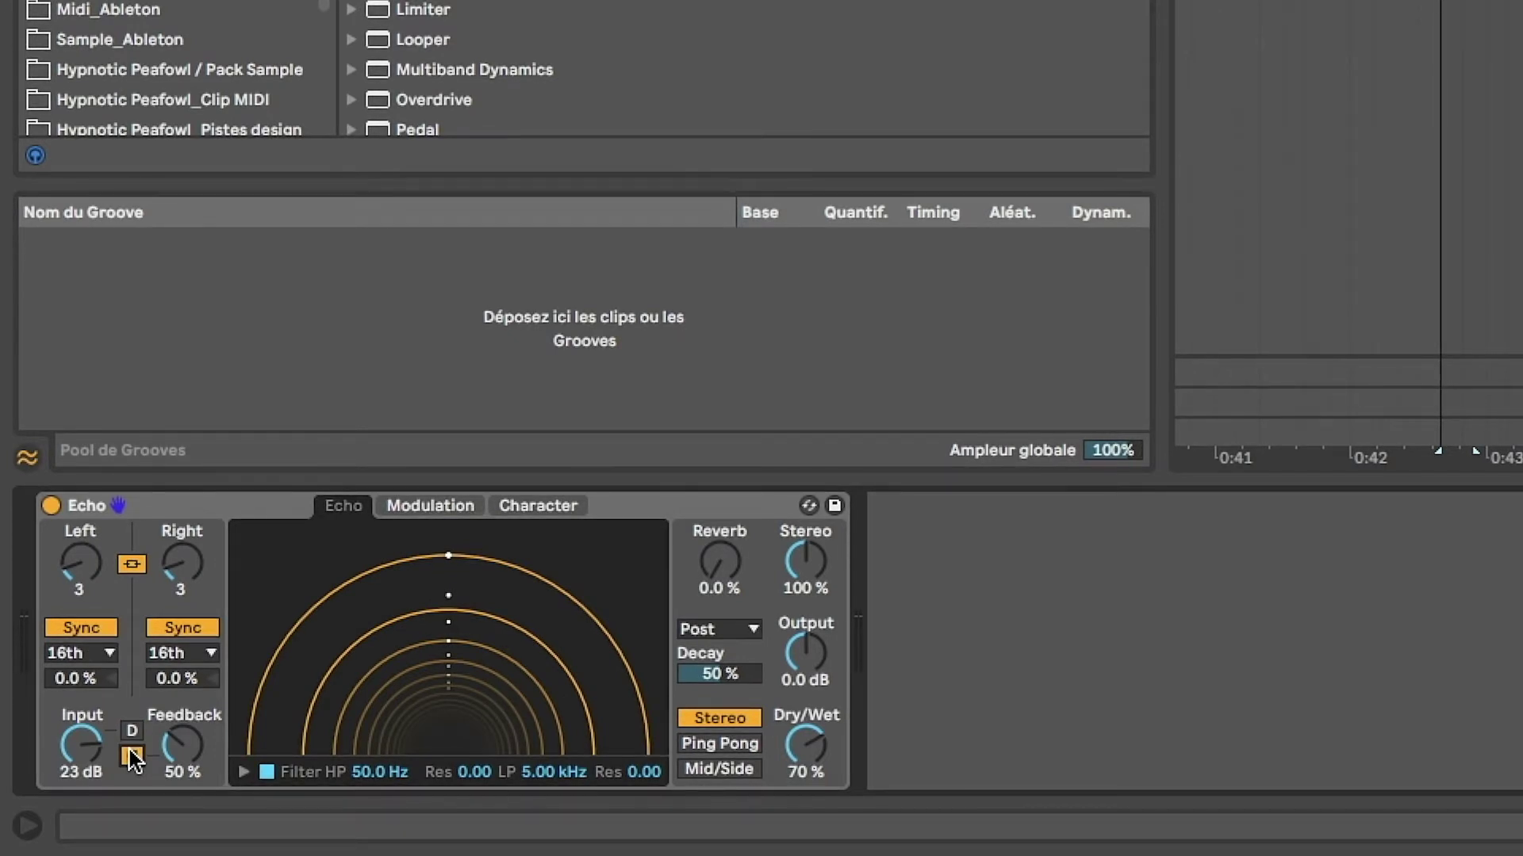
{"action": "left_click", "coordinate": [131, 756]}
{"action": "left_click_drag", "start_coordinate": [182, 744], "coordinate": [182, 674]}
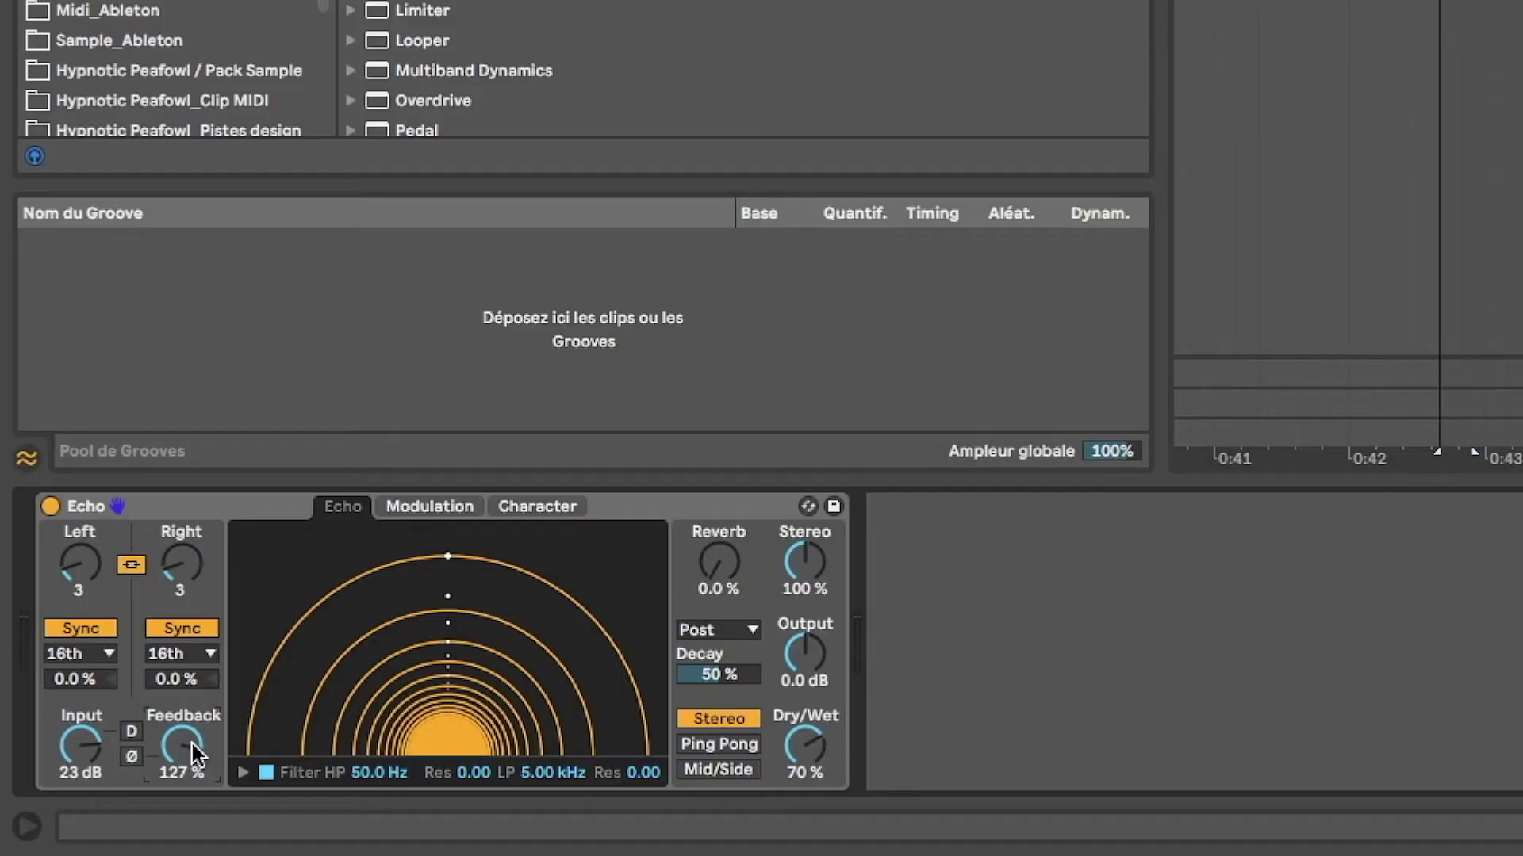
Expand the filter display and set the high-pass to 193 Hz with 0.11 resonance and the low-pass to 1.42 kHz with 0.09 resonance
{"action": "left_click", "coordinate": [244, 773]}
{"action": "mouse_move", "coordinate": [279, 752]}
{"action": "left_mouse_down"}
{"action": "mouse_move", "coordinate": [360, 753]}
{"action": "mouse_move", "coordinate": [372, 777]}
{"action": "mouse_move", "coordinate": [330, 745]}
{"action": "mouse_move", "coordinate": [380, 745]}
{"action": "mouse_move", "coordinate": [285, 745]}
{"action": "mouse_move", "coordinate": [335, 746]}
{"action": "mouse_move", "coordinate": [305, 745]}
{"action": "left_mouse_up"}
{"action": "left_click_drag", "start_coordinate": [461, 769], "coordinate": [462, 771]}
{"action": "left_click_drag", "start_coordinate": [595, 771], "coordinate": [369, 752]}
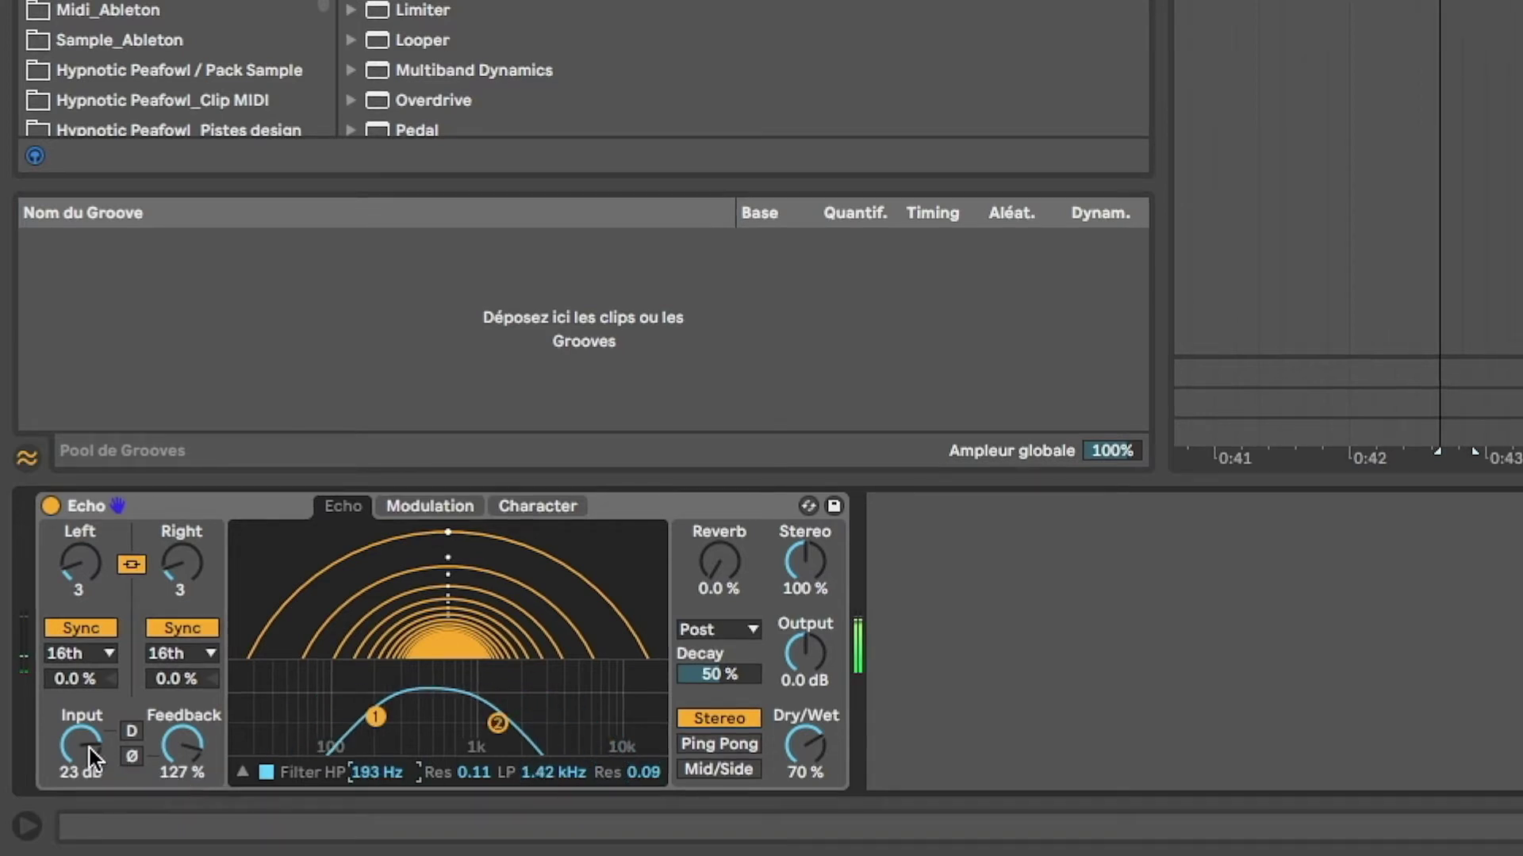
Lower Echo's Input gain to 5.7 dB and its Feedback to 74 %
{"action": "mouse_move", "coordinate": [81, 745]}
{"action": "left_mouse_down"}
{"action": "mouse_move", "coordinate": [81, 785]}
{"action": "mouse_move", "coordinate": [81, 771]}
{"action": "left_mouse_up"}
{"action": "left_click_drag", "start_coordinate": [182, 745], "coordinate": [183, 781]}
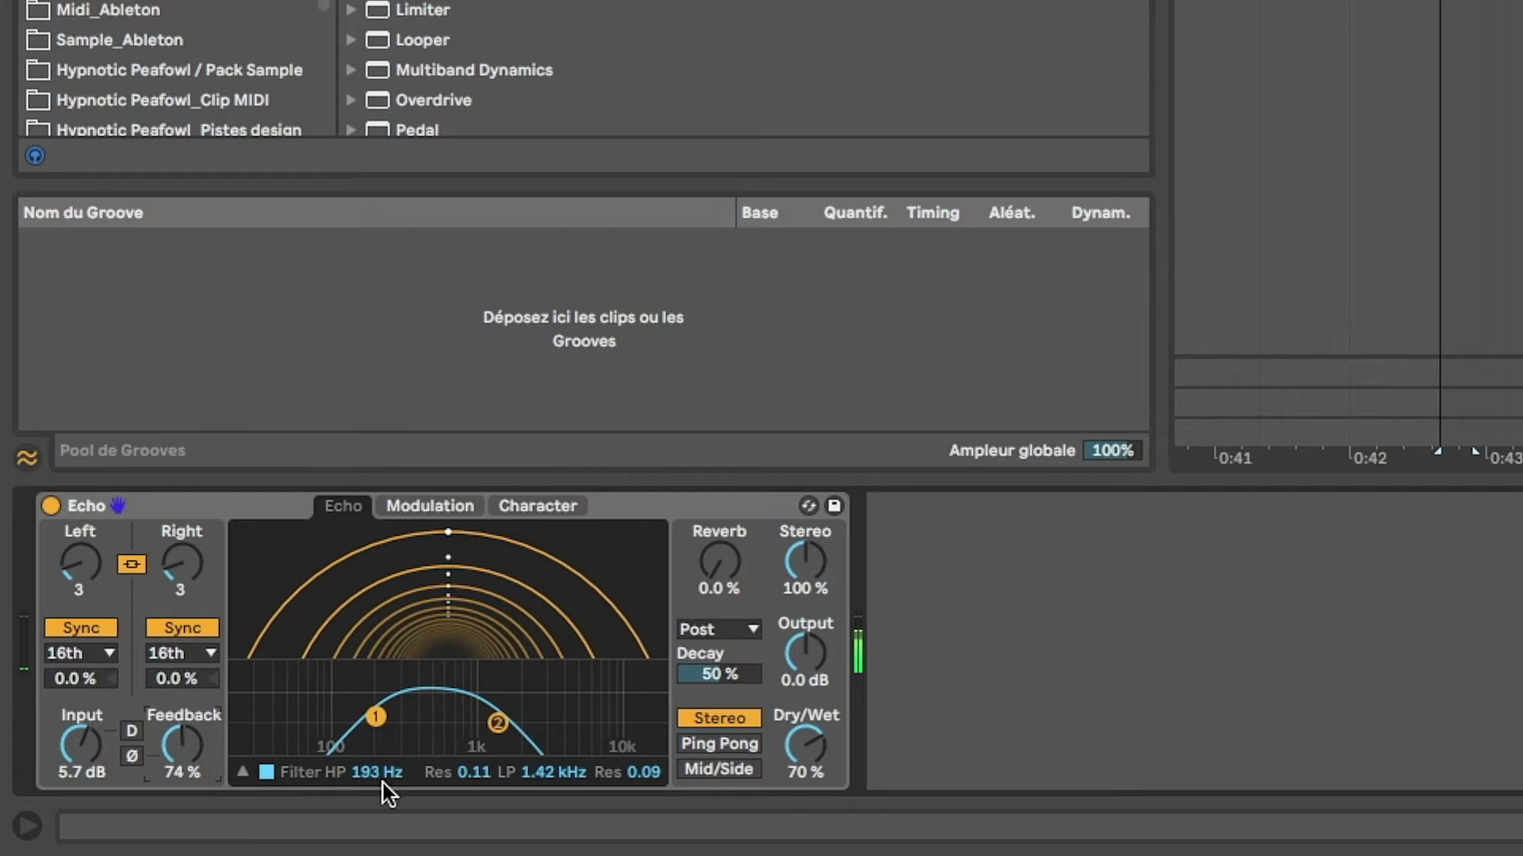
Show Echo's modulation settings and try the triangle, sawtooth, square and noise waveforms
{"action": "left_click", "coordinate": [424, 512]}
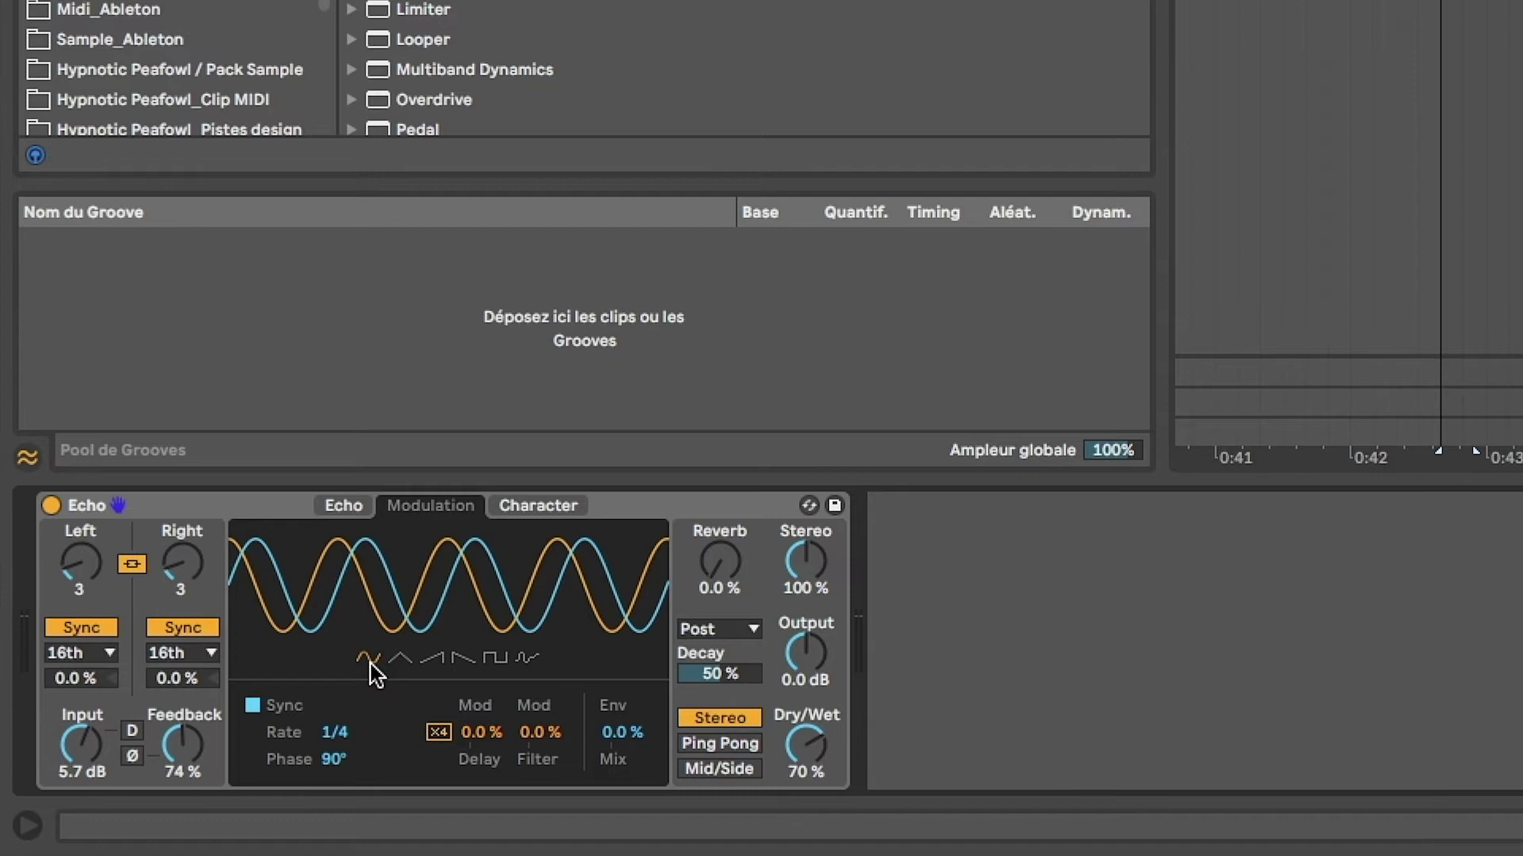
{"action": "left_click", "coordinate": [400, 658]}
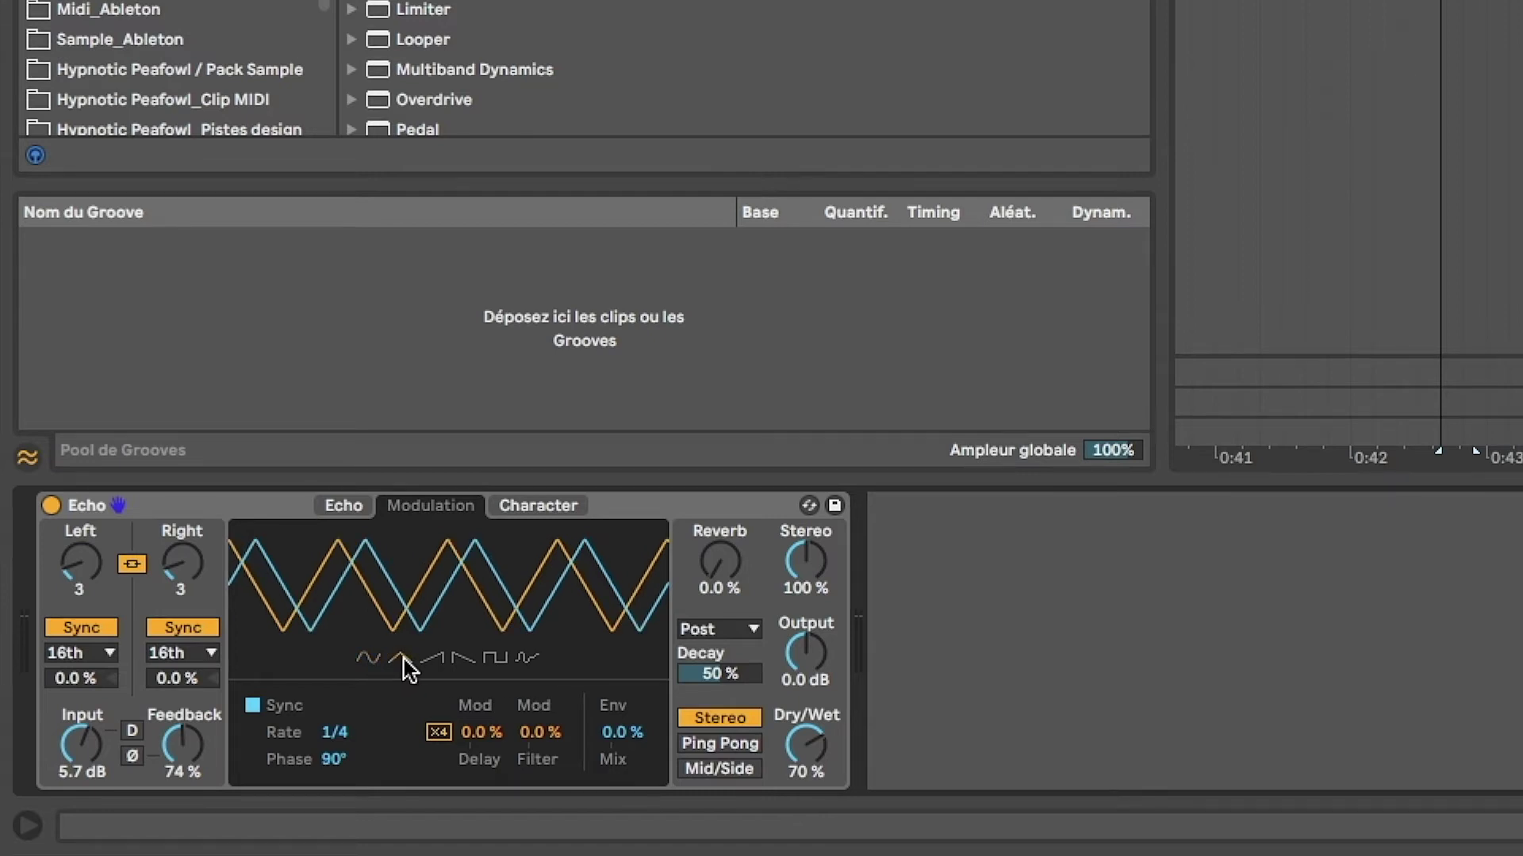
{"action": "left_click", "coordinate": [433, 657]}
{"action": "left_click", "coordinate": [495, 656]}
{"action": "left_click", "coordinate": [523, 656]}
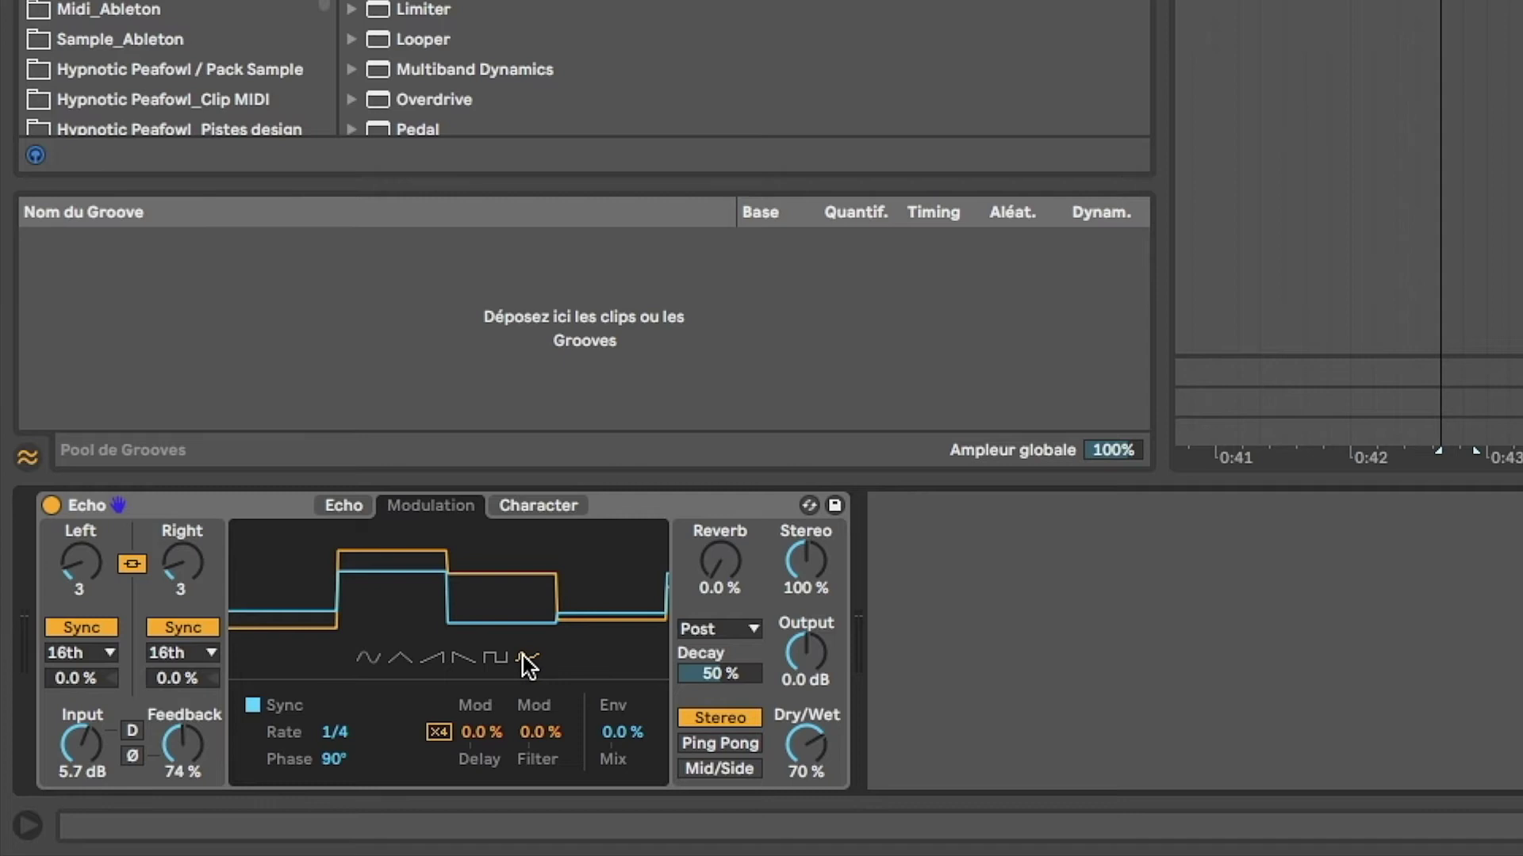
Set the modulation to a tempo-synced sine wave with a rate of 1/48 and a phase of 90°
{"action": "left_click", "coordinate": [253, 704]}
{"action": "left_click", "coordinate": [253, 705]}
{"action": "mouse_move", "coordinate": [333, 734]}
{"action": "left_mouse_down"}
{"action": "mouse_move", "coordinate": [333, 670]}
{"action": "mouse_move", "coordinate": [326, 764]}
{"action": "mouse_move", "coordinate": [331, 741]}
{"action": "left_mouse_up"}
{"action": "left_click", "coordinate": [325, 763]}
{"action": "left_click", "coordinate": [368, 656]}
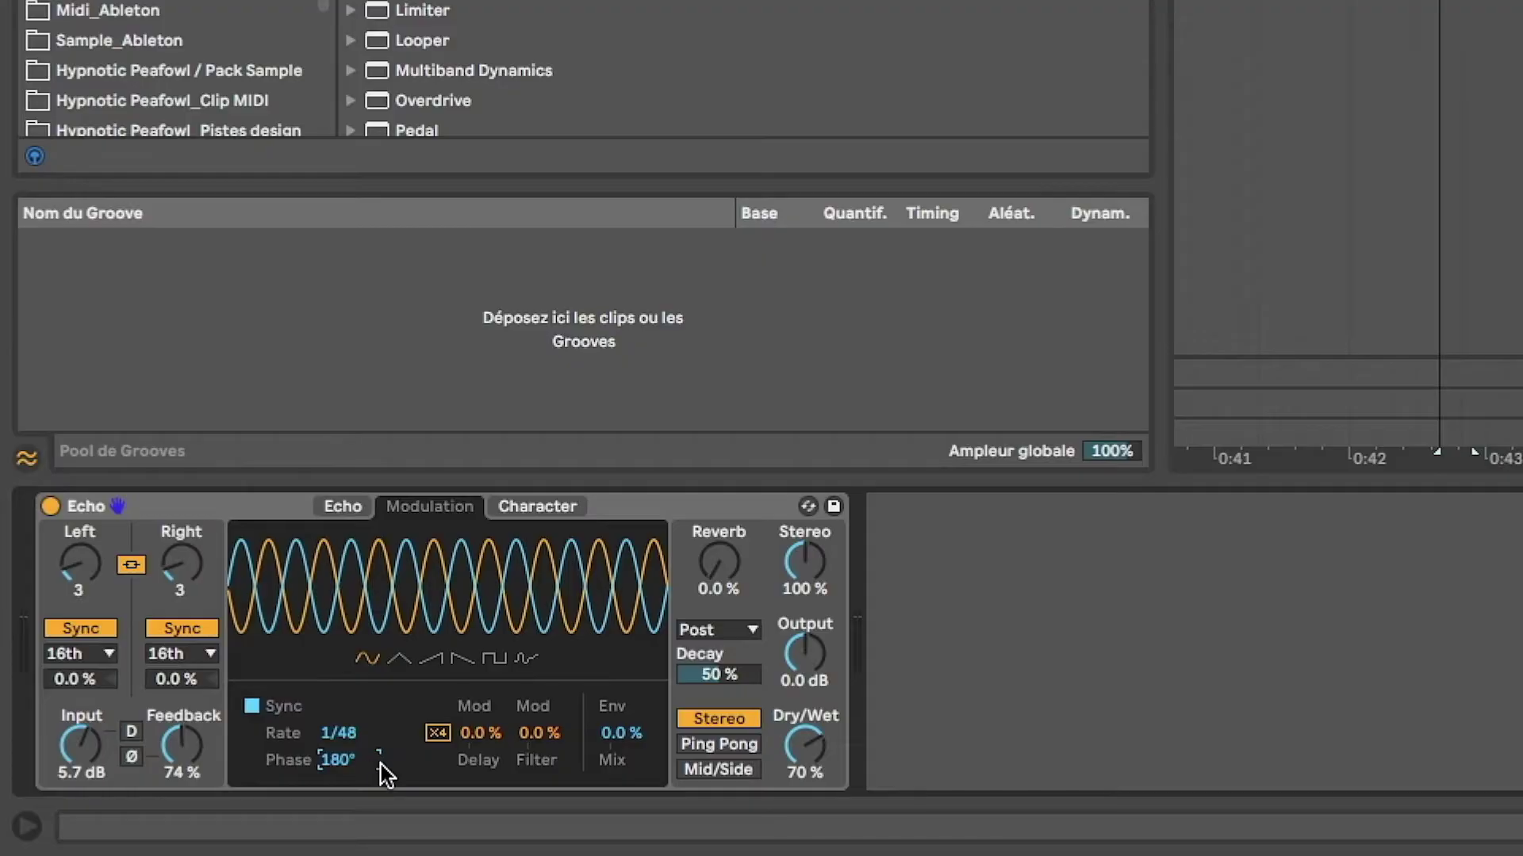
{"action": "left_click_drag", "start_coordinate": [338, 759], "coordinate": [338, 817]}
{"action": "mouse_move", "coordinate": [339, 749]}
{"action": "left_mouse_down"}
{"action": "mouse_move", "coordinate": [339, 730]}
{"action": "mouse_move", "coordinate": [337, 751]}
{"action": "left_mouse_up"}
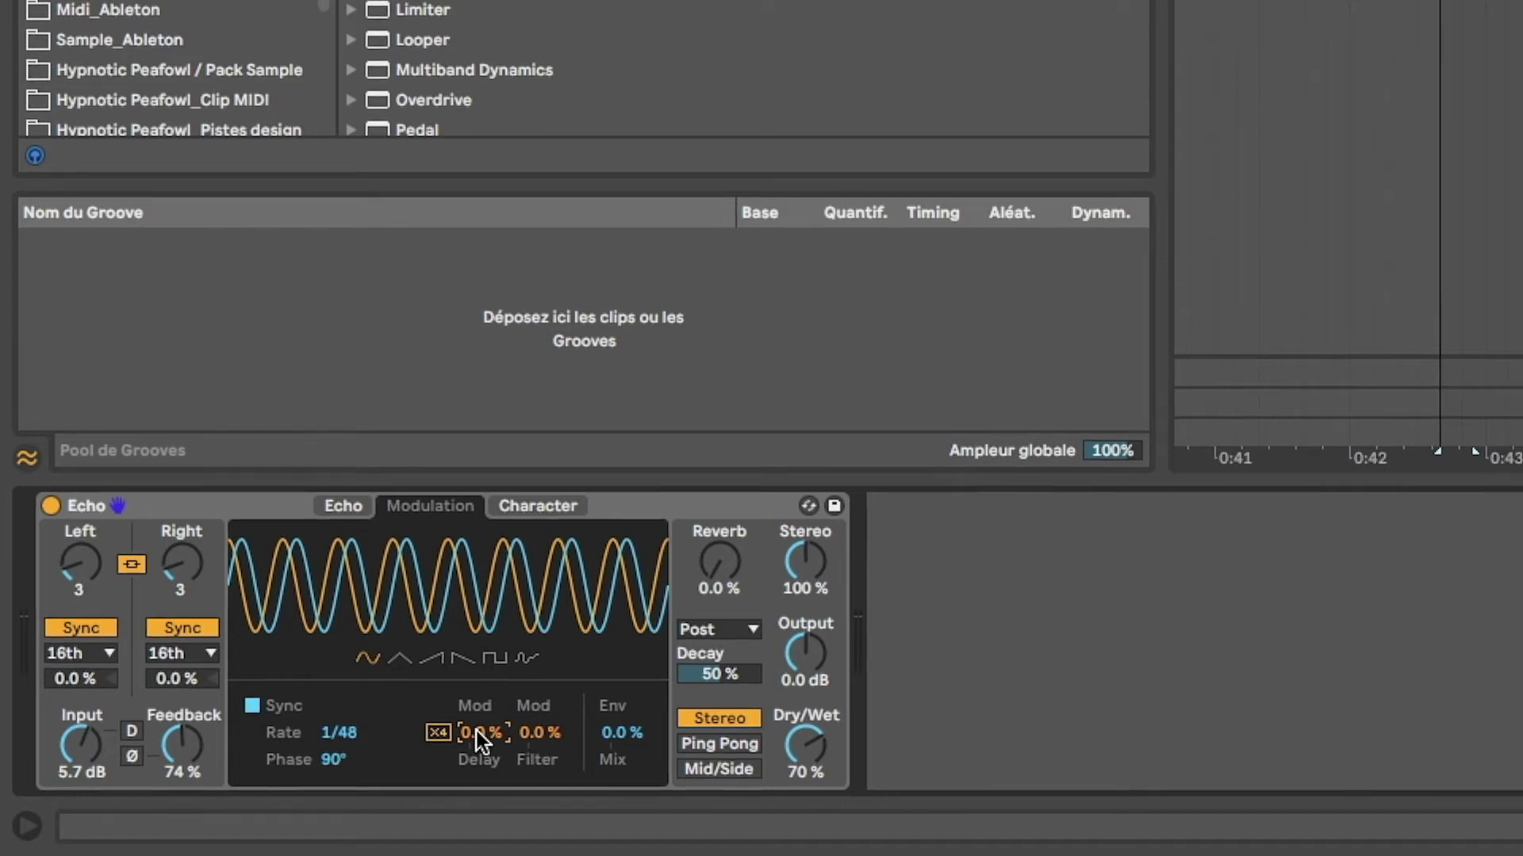
Raise the delay modulation amount to 100 % and run the modulation unsynced at 2.47 Hz
{"action": "left_click_drag", "start_coordinate": [478, 731], "coordinate": [477, 682]}
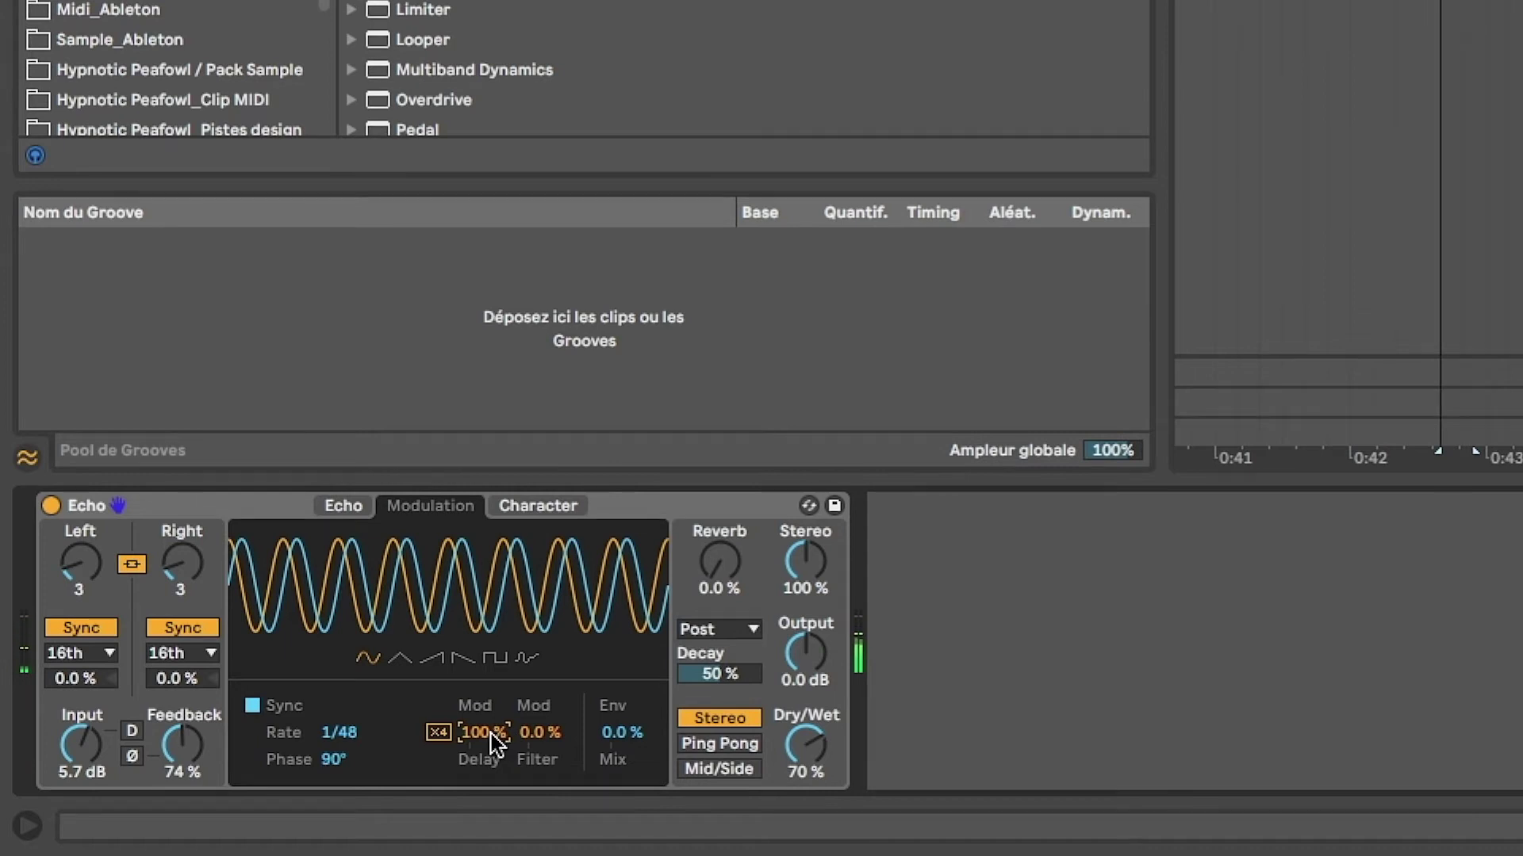
{"action": "left_click", "coordinate": [258, 708]}
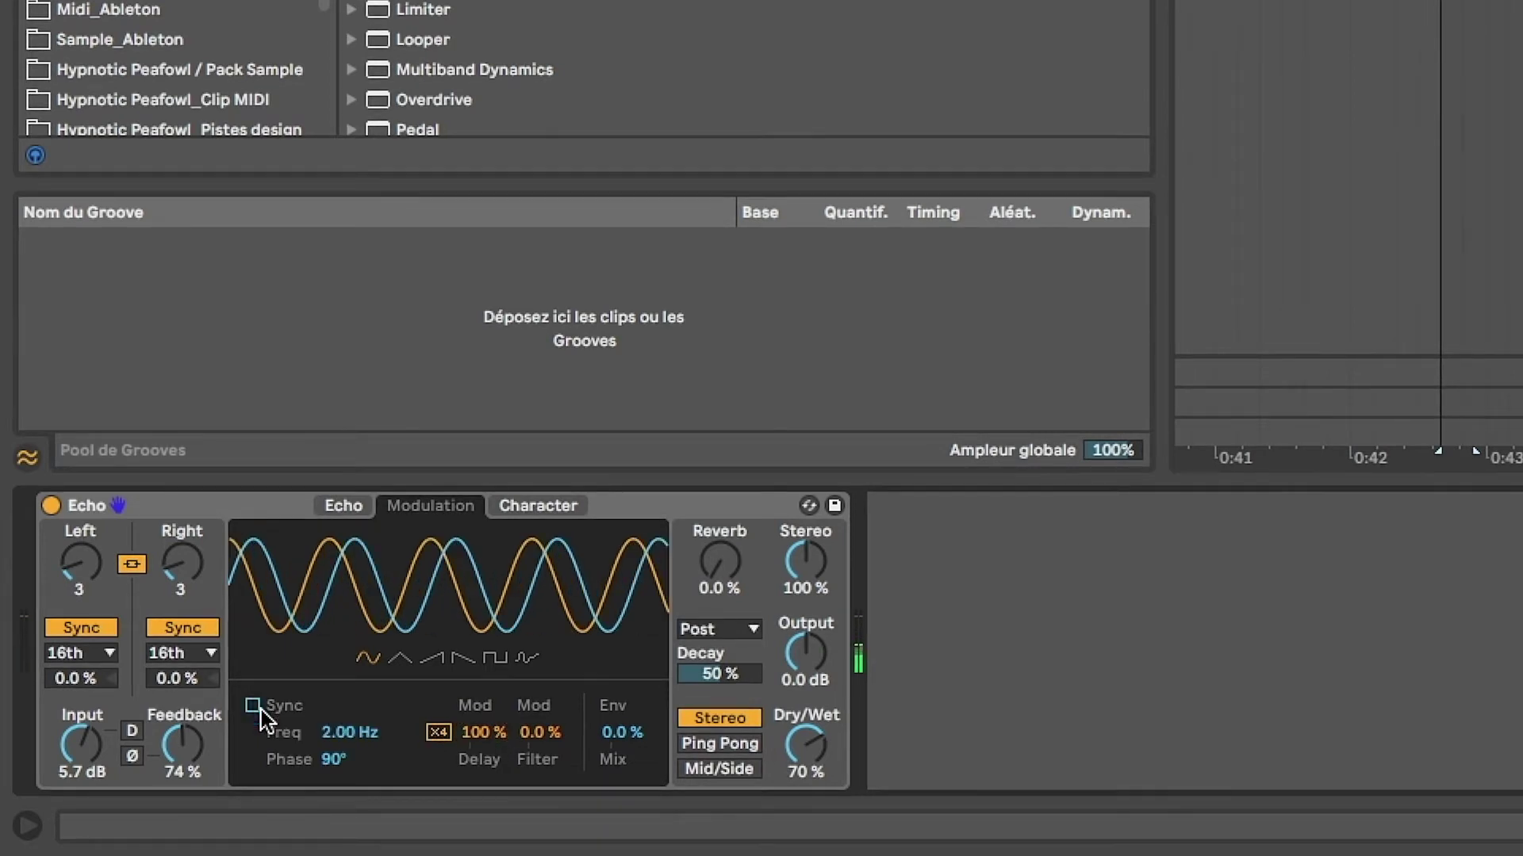
{"action": "mouse_move", "coordinate": [336, 730]}
{"action": "left_mouse_down"}
{"action": "mouse_move", "coordinate": [337, 659]}
{"action": "mouse_move", "coordinate": [334, 785]}
{"action": "mouse_move", "coordinate": [334, 706]}
{"action": "left_mouse_up"}
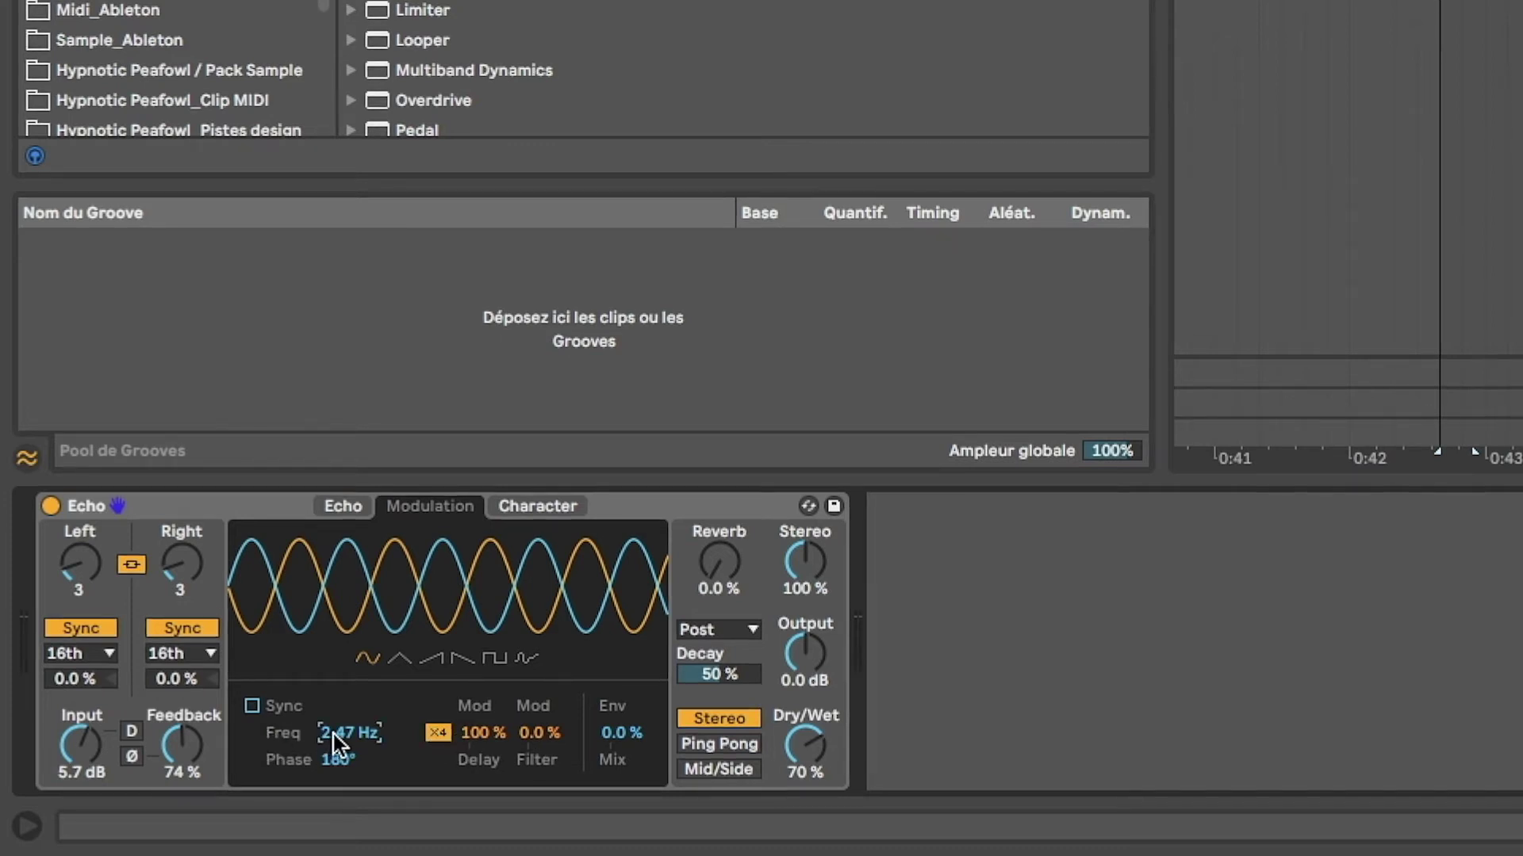
Lower Feedback to 15 % and set the modulation frequency to 35.1 Hz with a phase of 0°
{"action": "left_click_drag", "start_coordinate": [191, 745], "coordinate": [190, 749]}
{"action": "left_click_drag", "start_coordinate": [321, 731], "coordinate": [321, 793]}
{"action": "left_click_drag", "start_coordinate": [182, 745], "coordinate": [182, 793]}
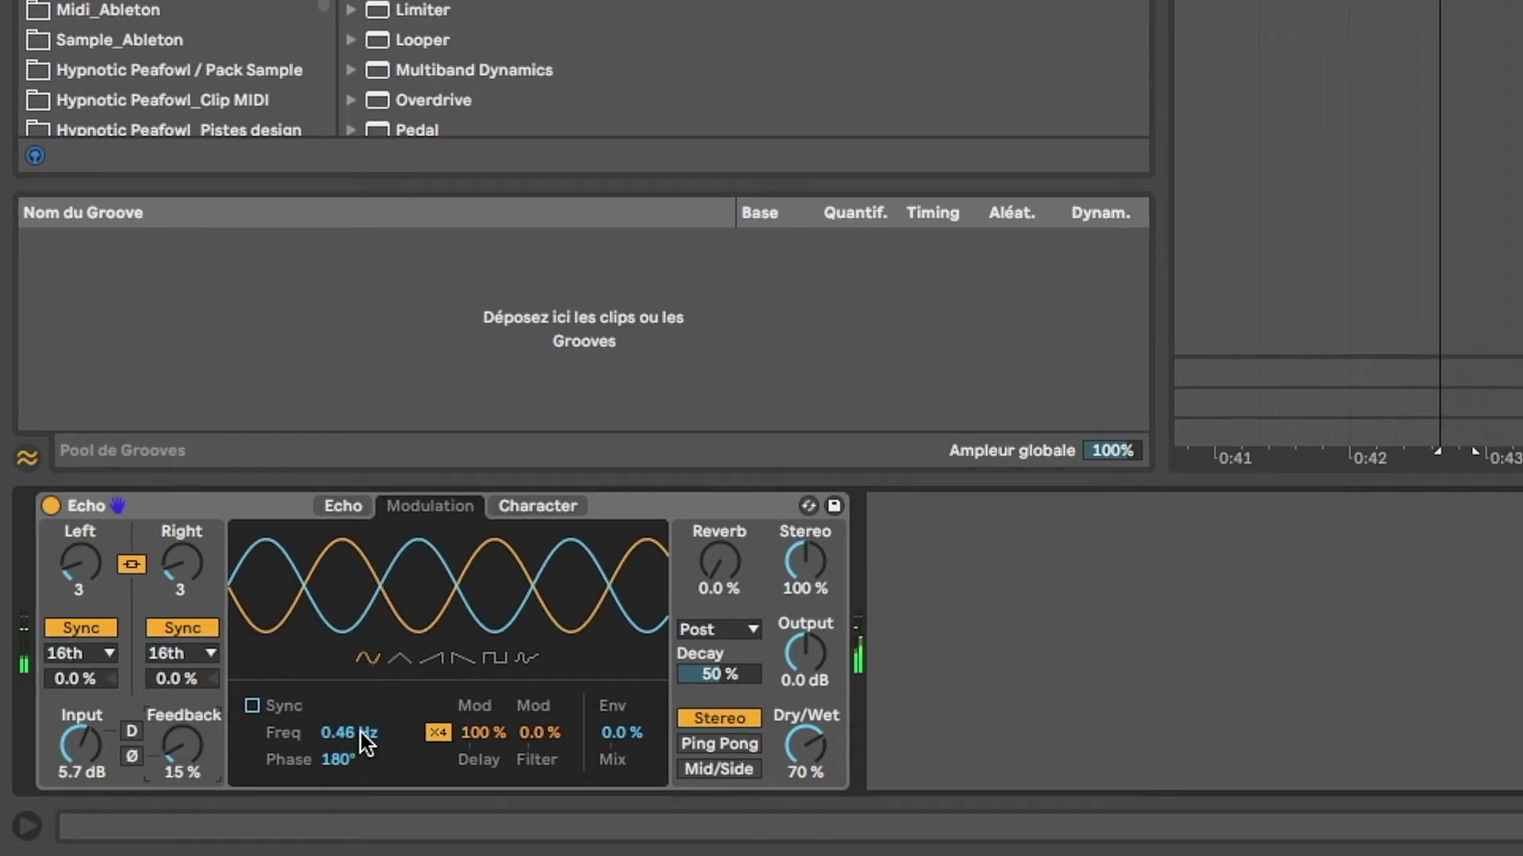
{"action": "left_click_drag", "start_coordinate": [369, 728], "coordinate": [340, 766]}
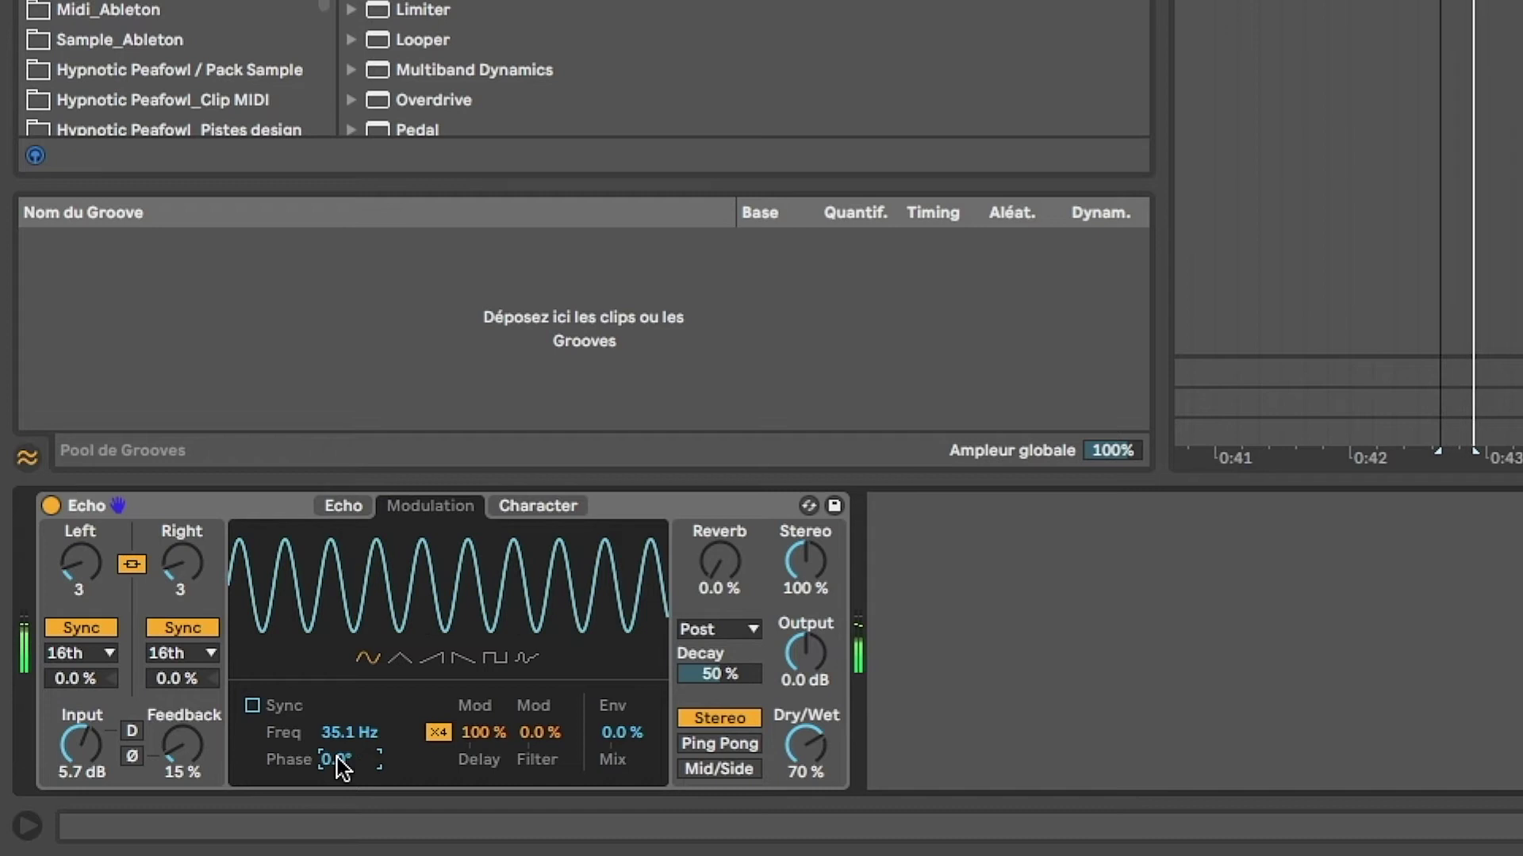
Switch off Echo's filter and check how this affects the filter modulation setting
{"action": "left_click_drag", "start_coordinate": [544, 747], "coordinate": [539, 742]}
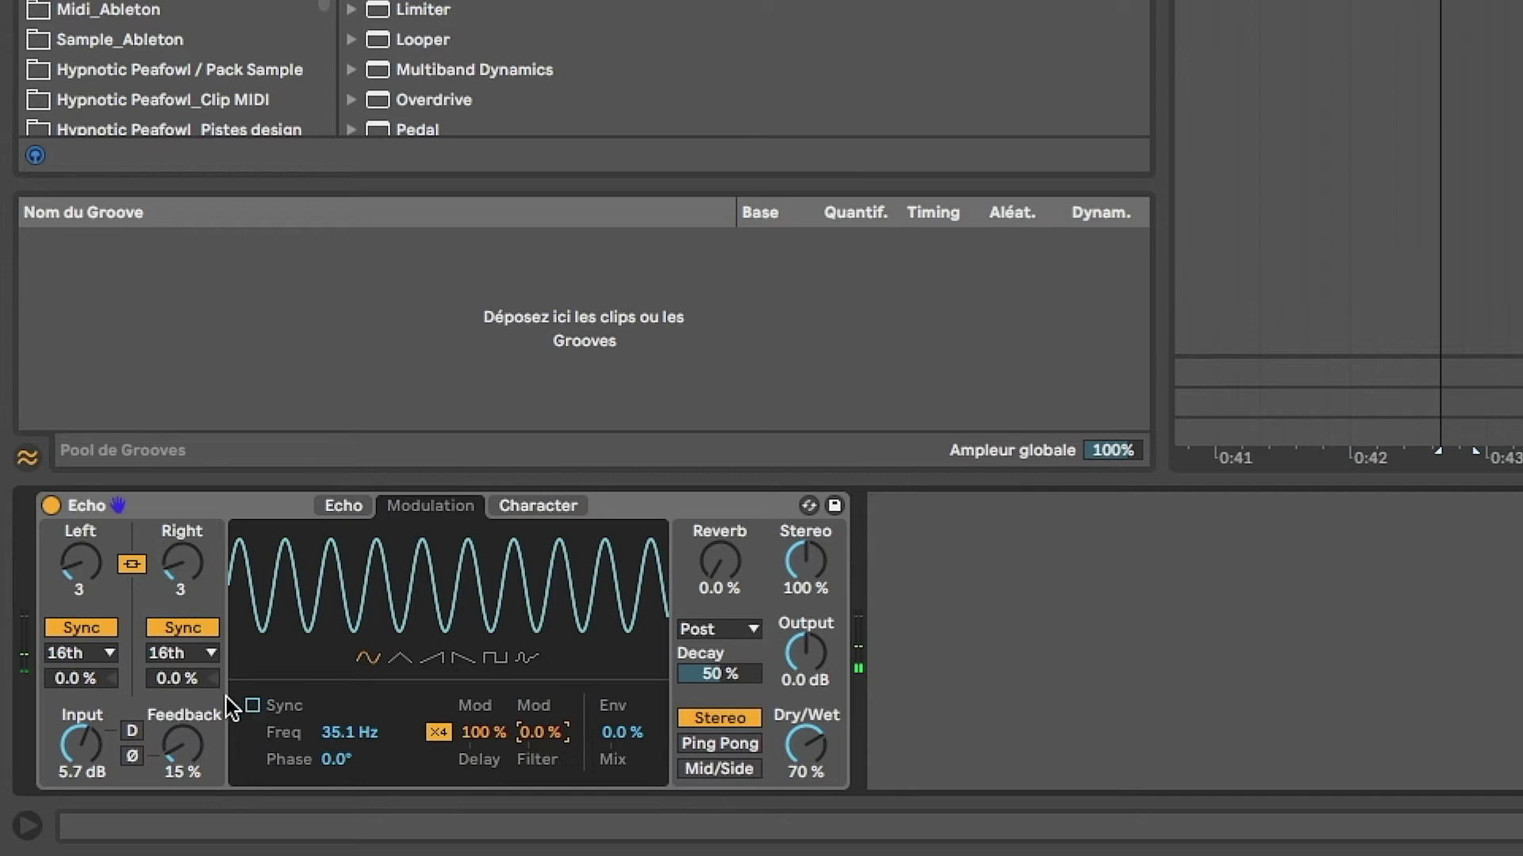
{"action": "left_click", "coordinate": [333, 507]}
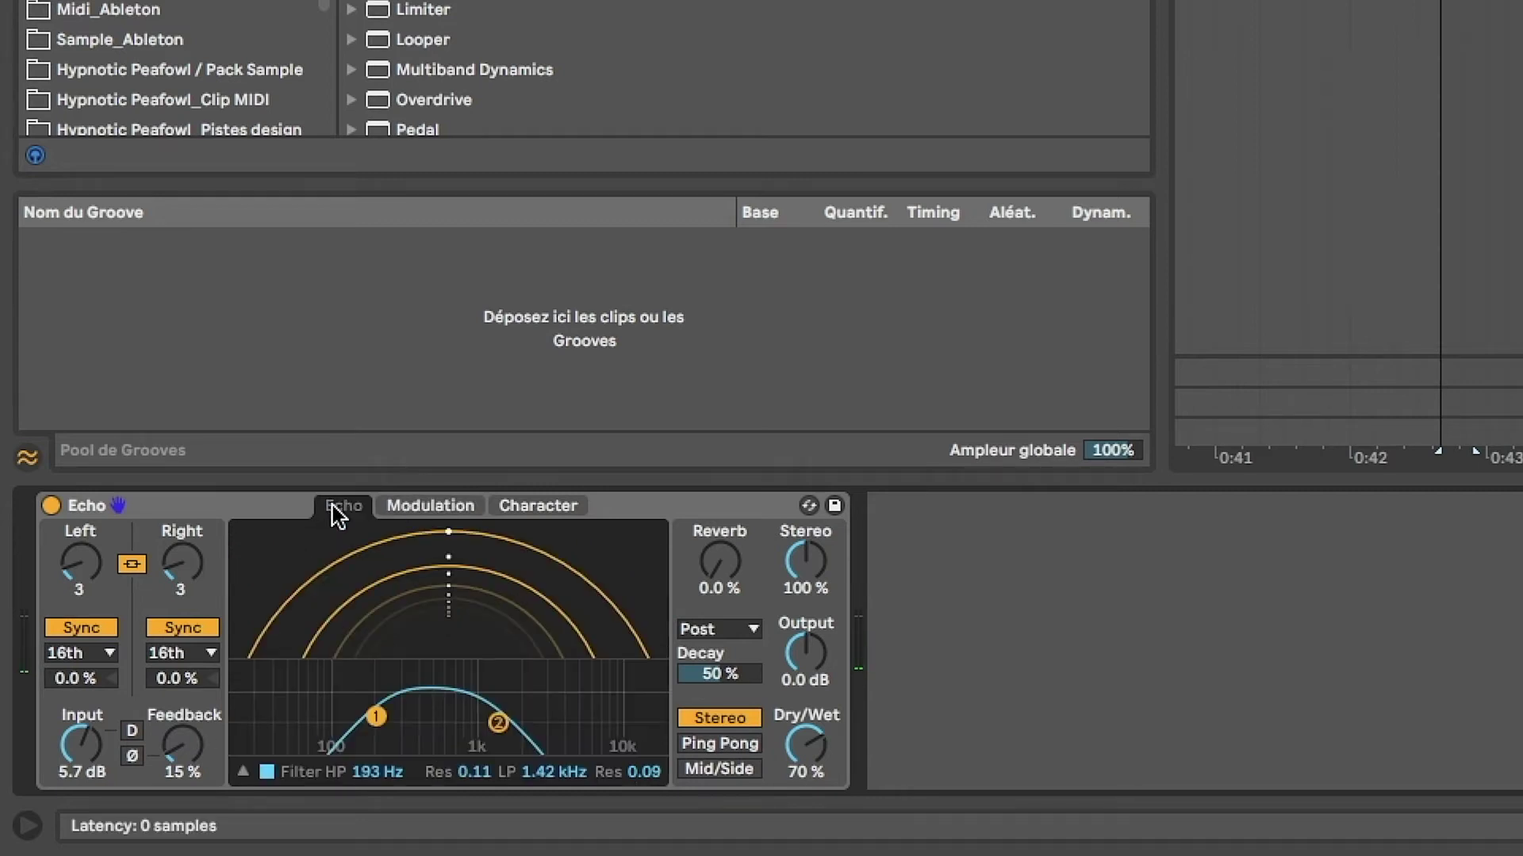
{"action": "left_click", "coordinate": [267, 771]}
{"action": "left_click", "coordinate": [430, 505]}
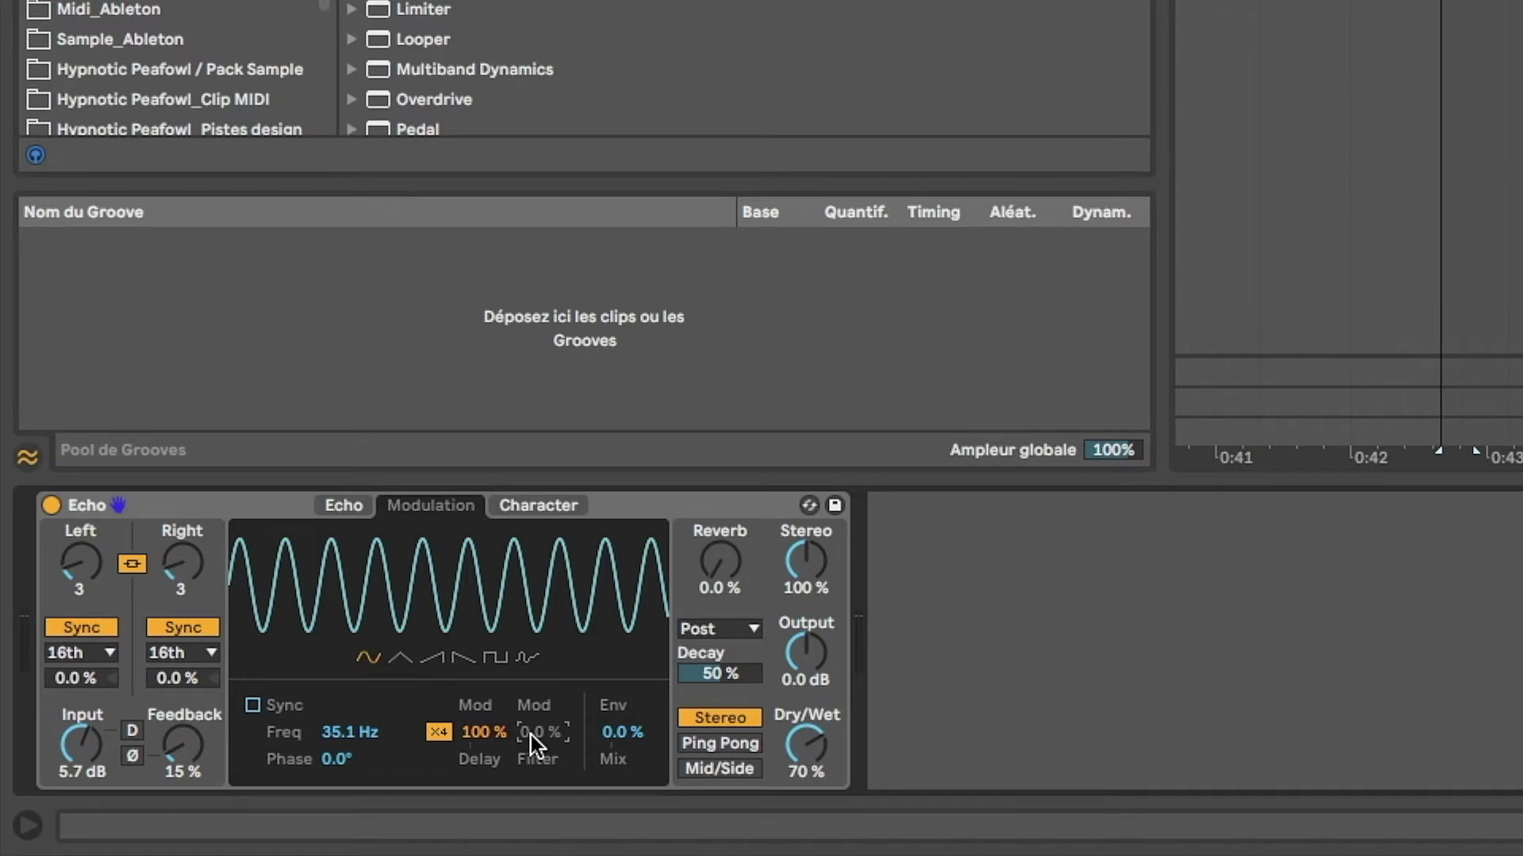
Raise the filter modulation to 60 % and the envelope mix to 67 %, with the modulation tempo-synced at 1/48
{"action": "left_click_drag", "start_coordinate": [531, 731], "coordinate": [530, 698]}
{"action": "left_click", "coordinate": [252, 705]}
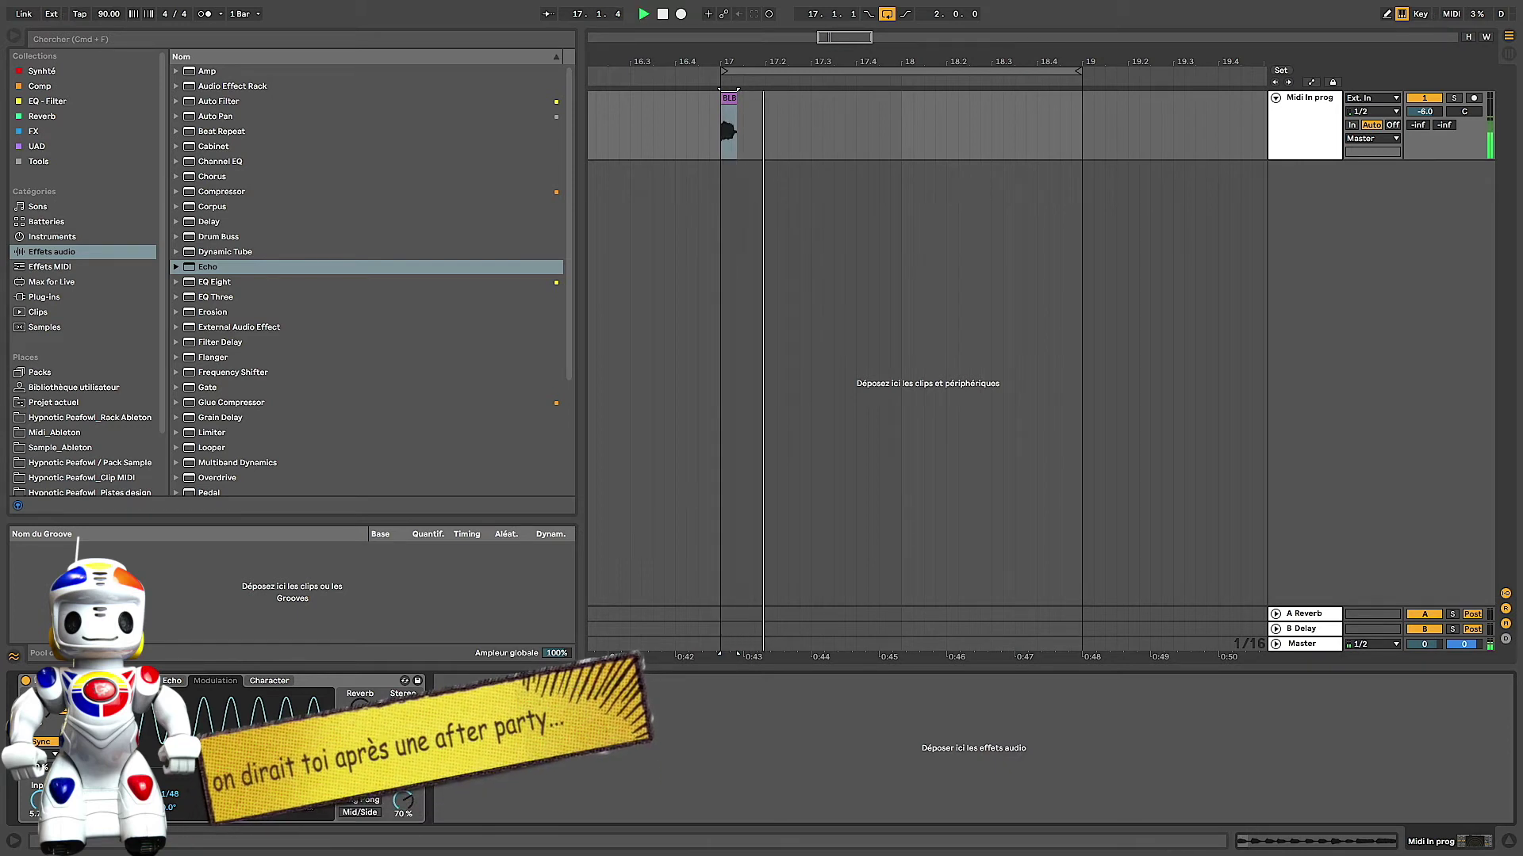
{"action": "left_click_drag", "start_coordinate": [309, 794], "coordinate": [309, 754]}
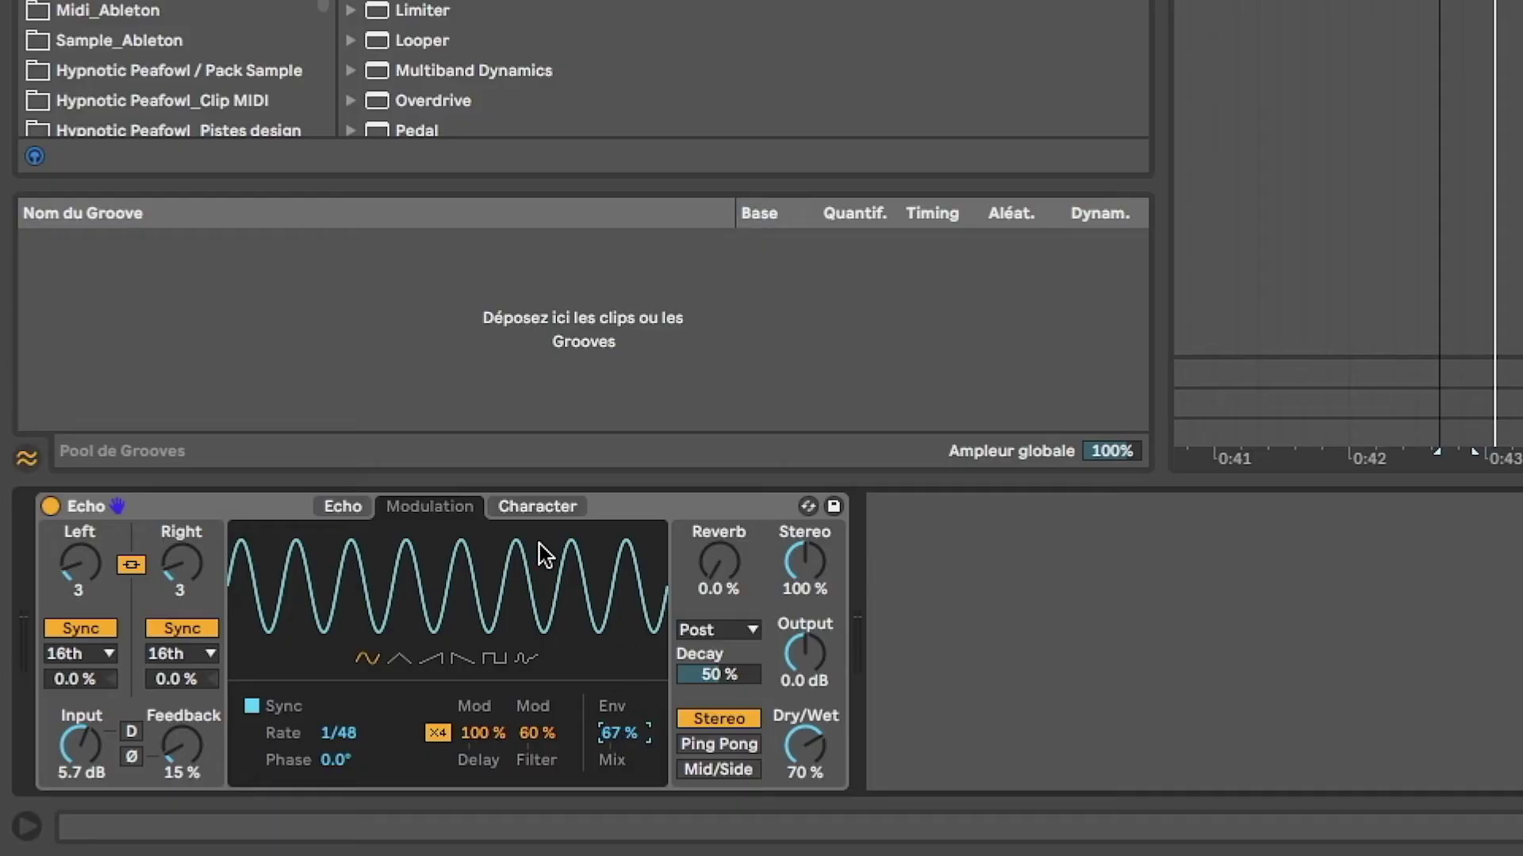
Enable Echo's Gate in the Character settings, try a threshold of -27 dB and set it to -13 dB
{"action": "left_click", "coordinate": [523, 511]}
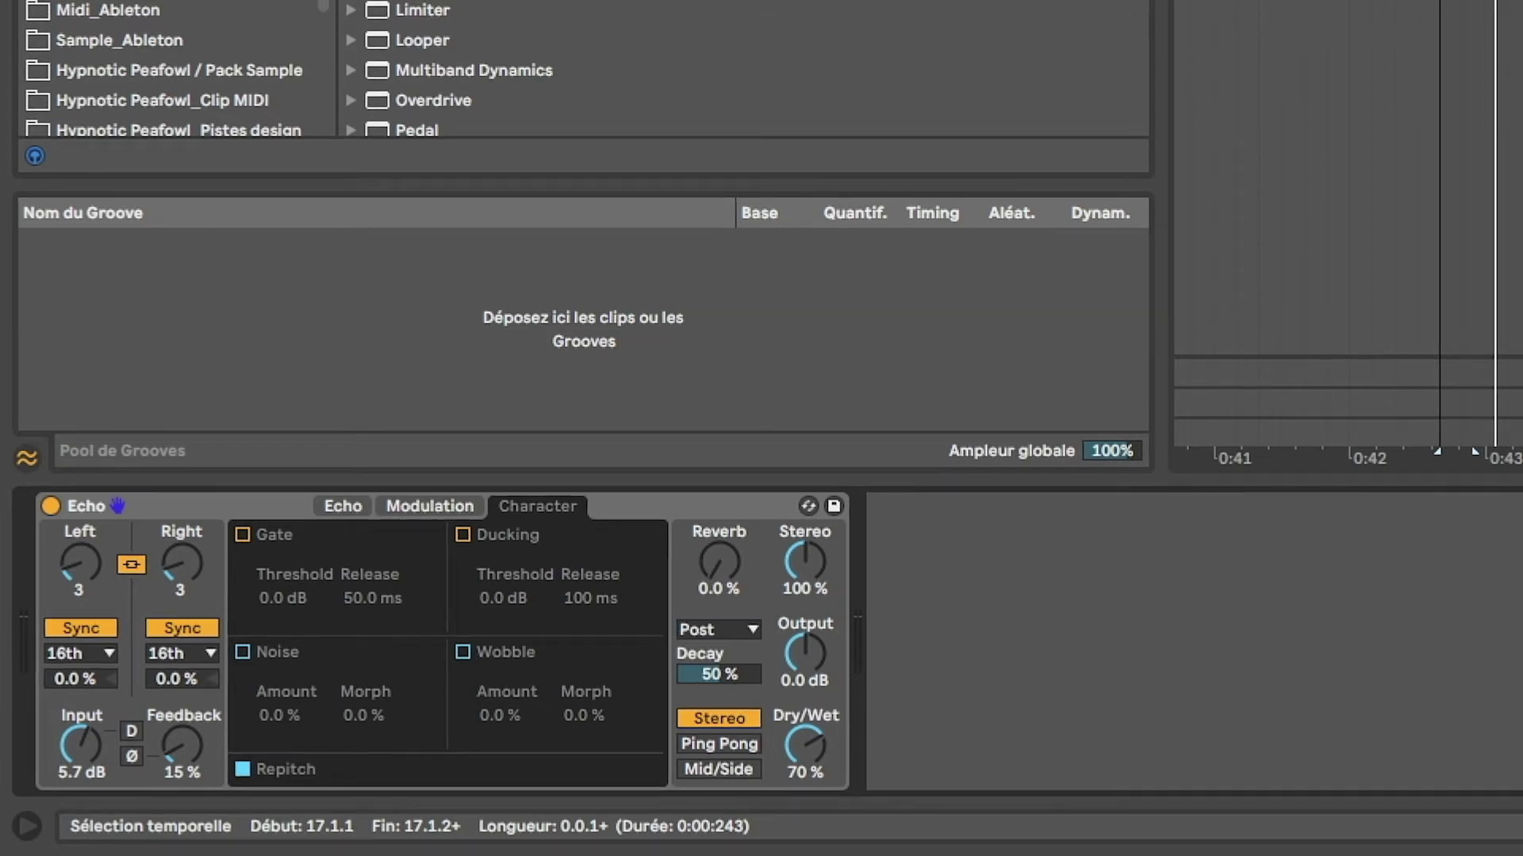
{"action": "left_click", "coordinate": [242, 535]}
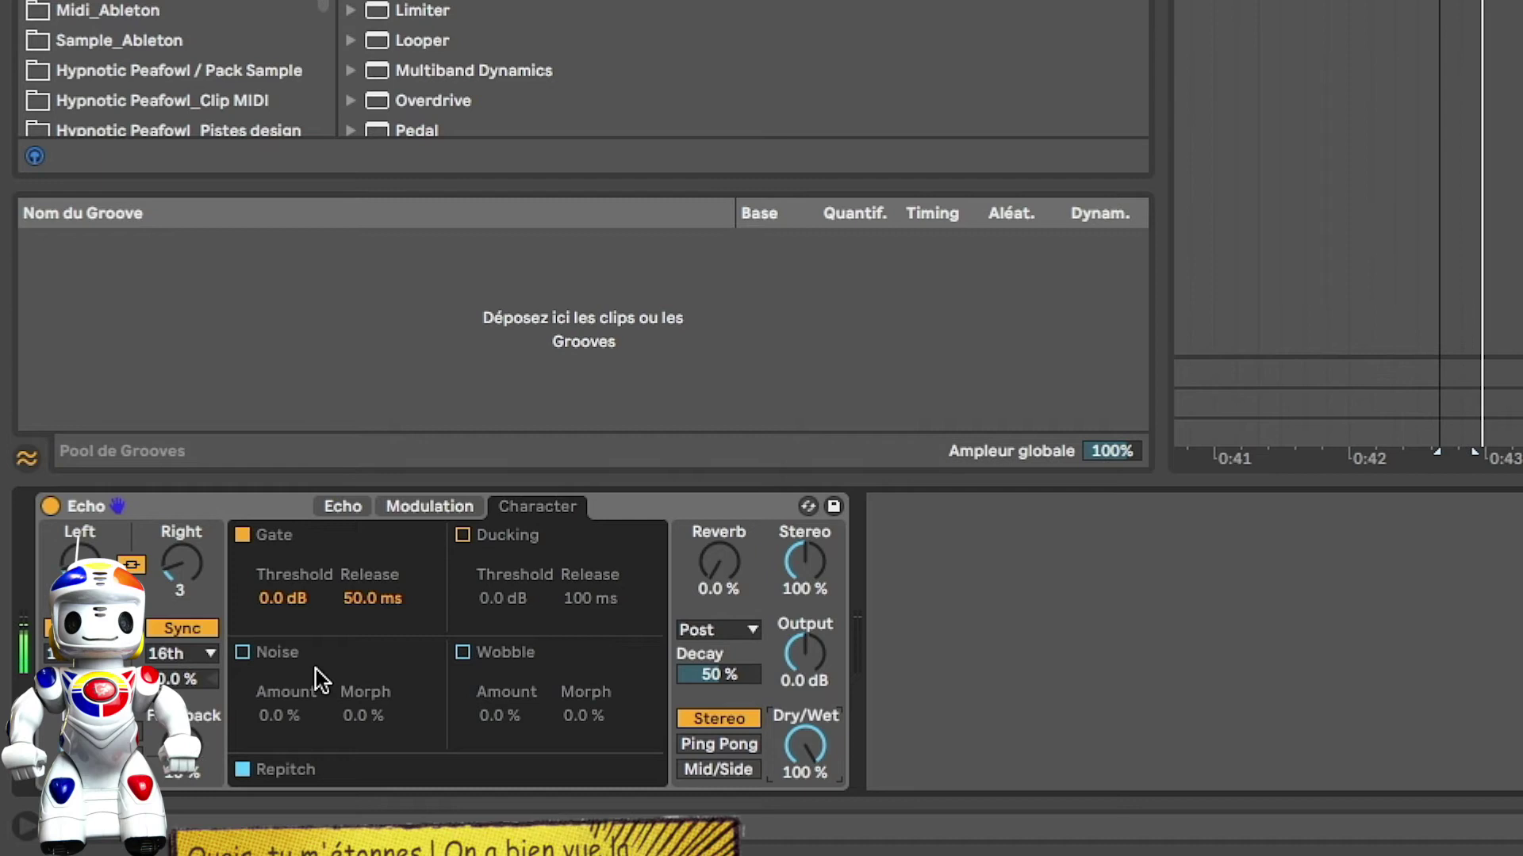
{"action": "left_click", "coordinate": [280, 600]}
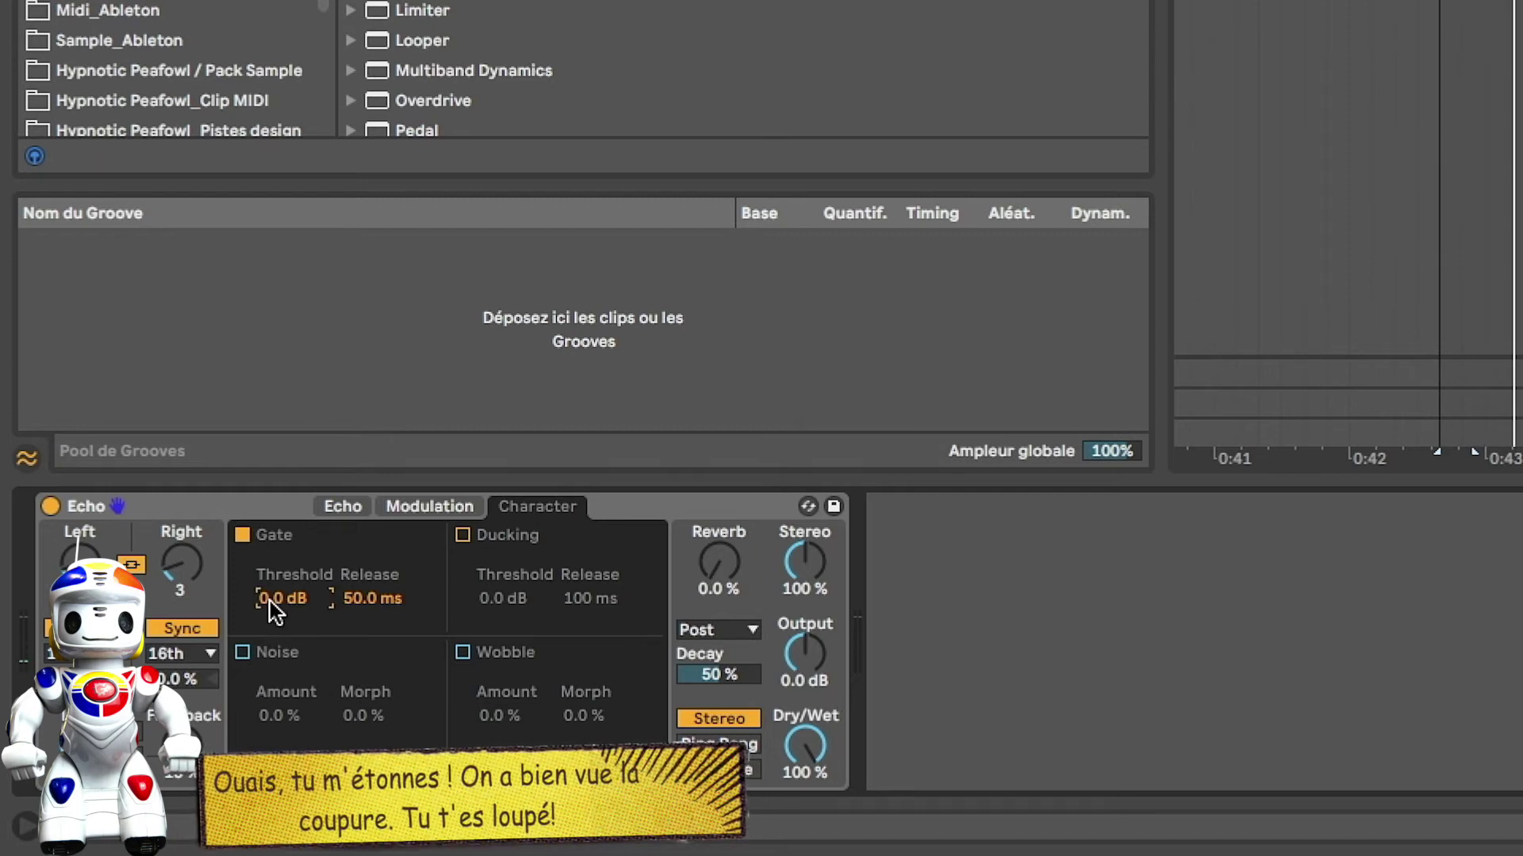
{"action": "left_click_drag", "start_coordinate": [269, 601], "coordinate": [270, 668]}
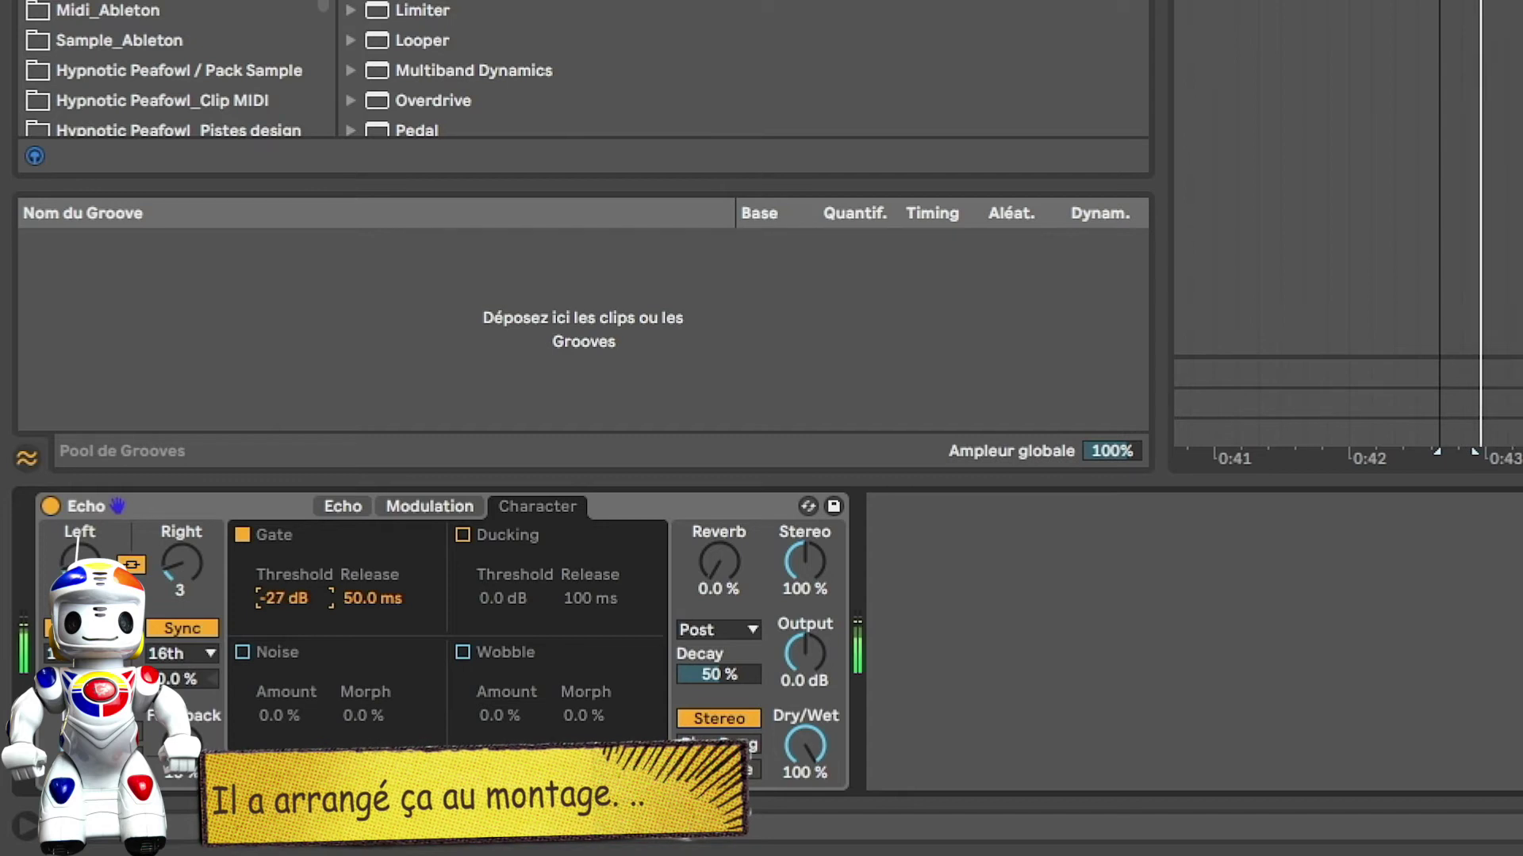
{"action": "left_click_drag", "start_coordinate": [269, 668], "coordinate": [269, 626]}
Set the linked delay times to 6 sixteenths and lower the delay and filter modulation amounts to 0 %
{"action": "left_click_drag", "start_coordinate": [181, 565], "coordinate": [181, 547]}
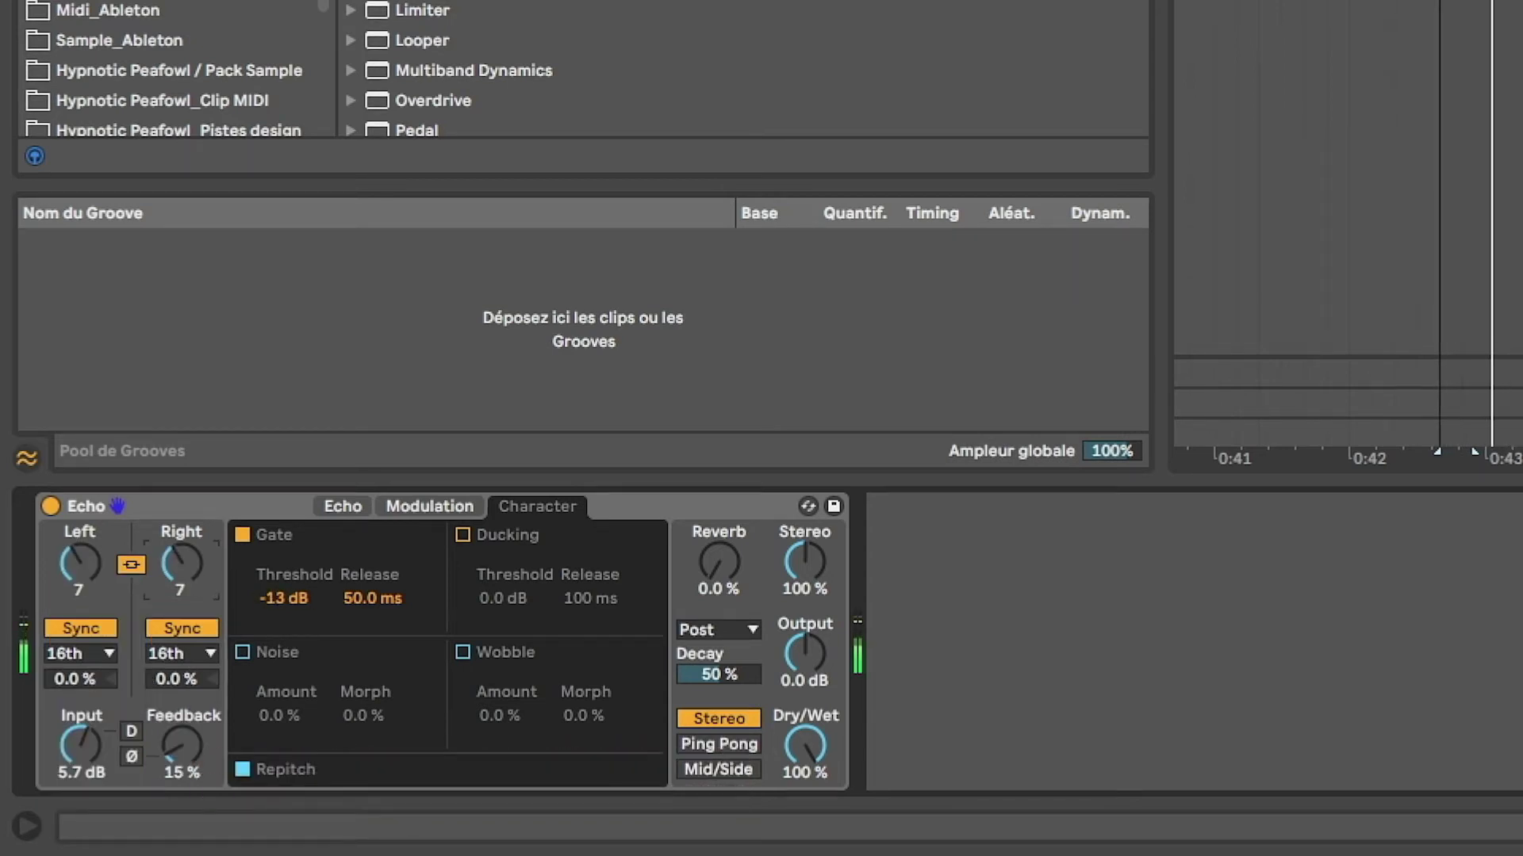
{"action": "left_click", "coordinate": [396, 507]}
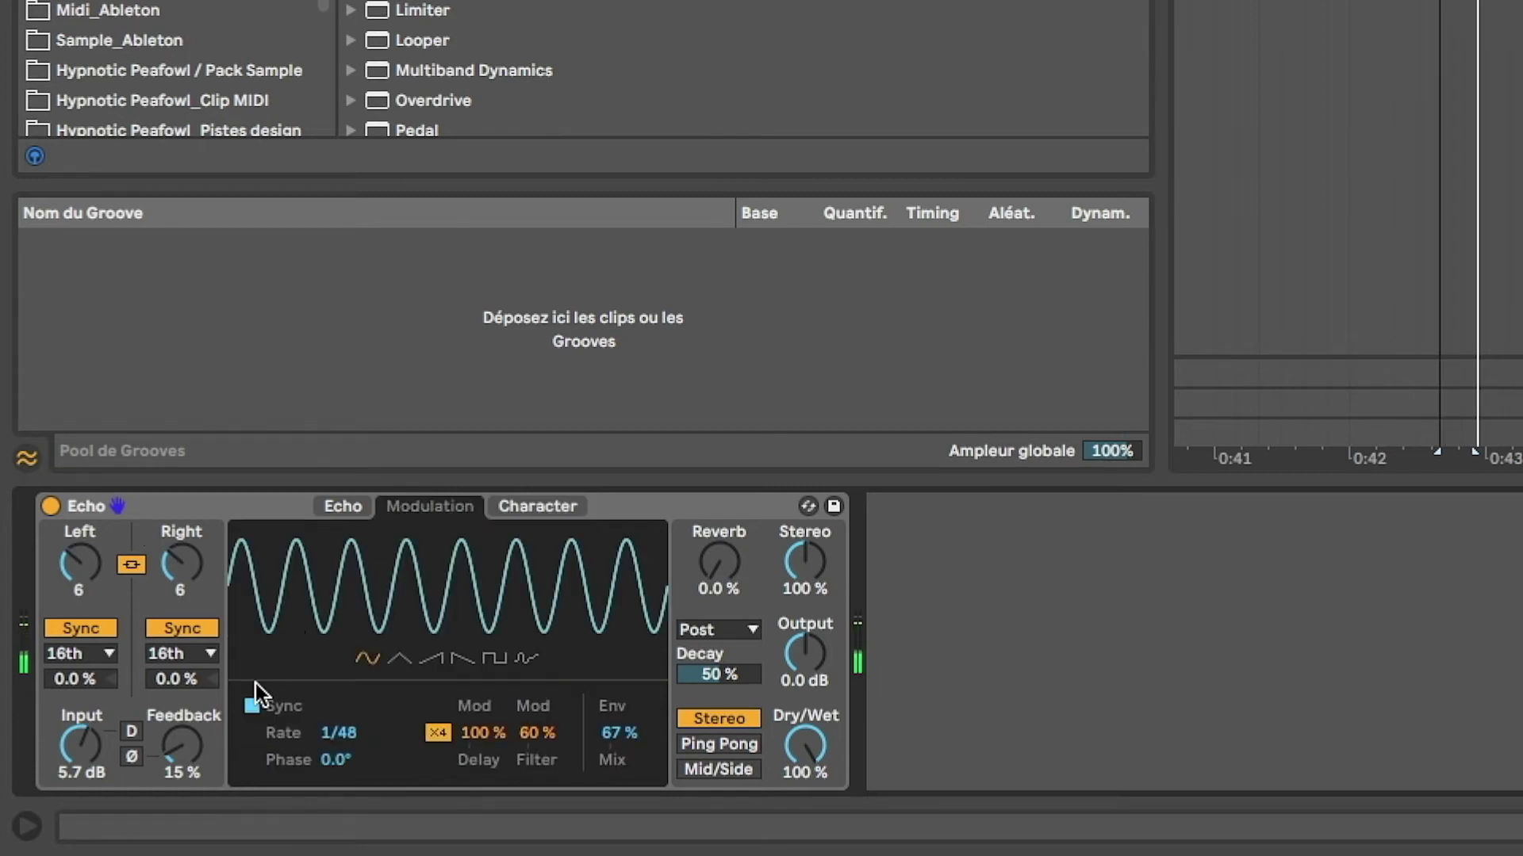
{"action": "left_click_drag", "start_coordinate": [478, 733], "coordinate": [477, 841]}
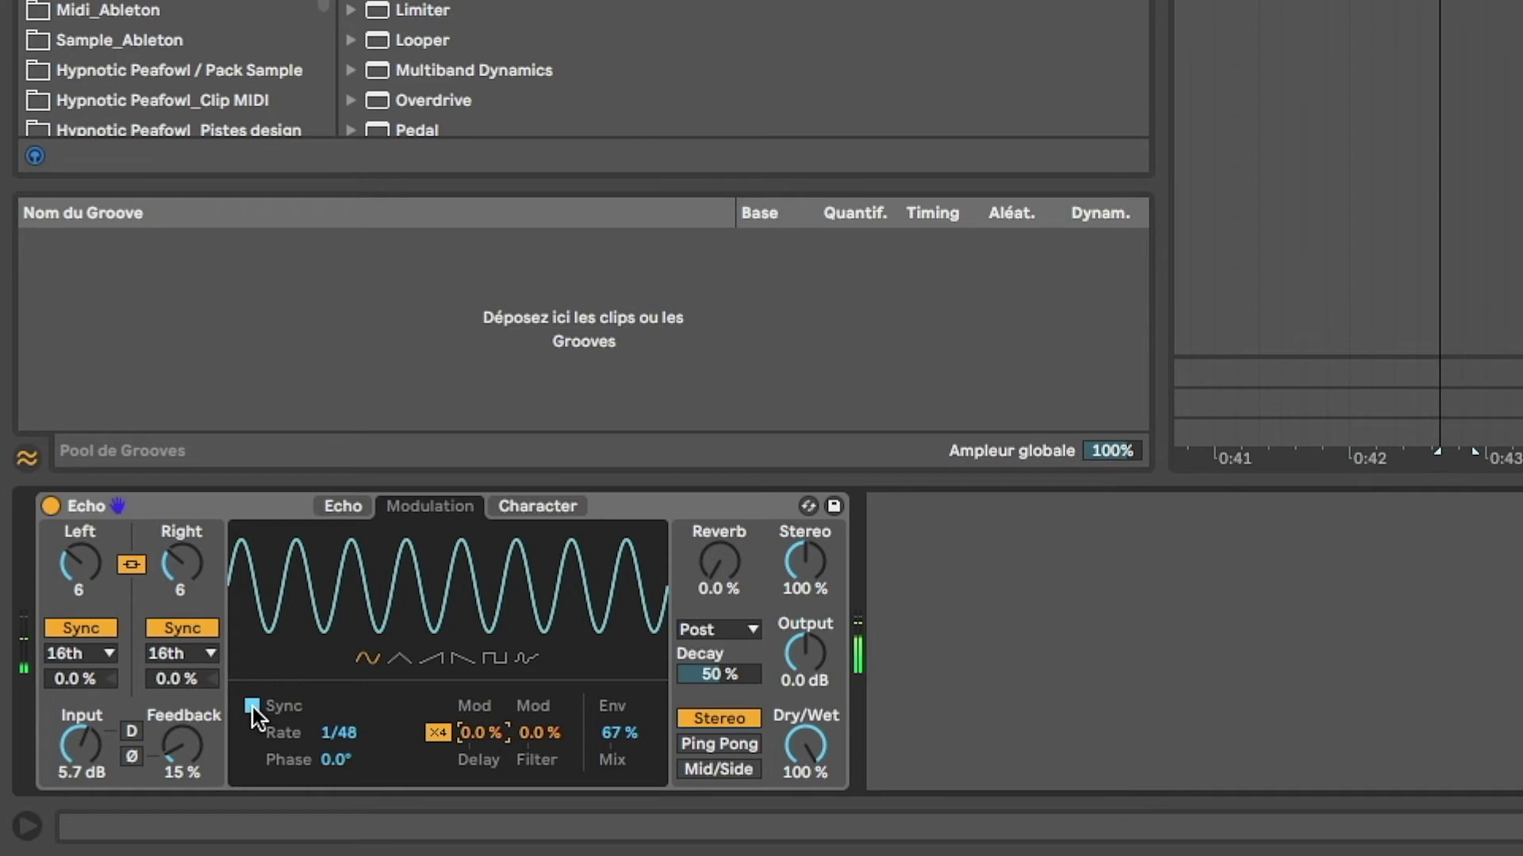
{"action": "left_click_drag", "start_coordinate": [478, 732], "coordinate": [478, 712]}
Try Gate thresholds of -55 dB and -11 dB, then set the threshold to -16 dB with a release of 0.10 ms
{"action": "left_click", "coordinate": [532, 505]}
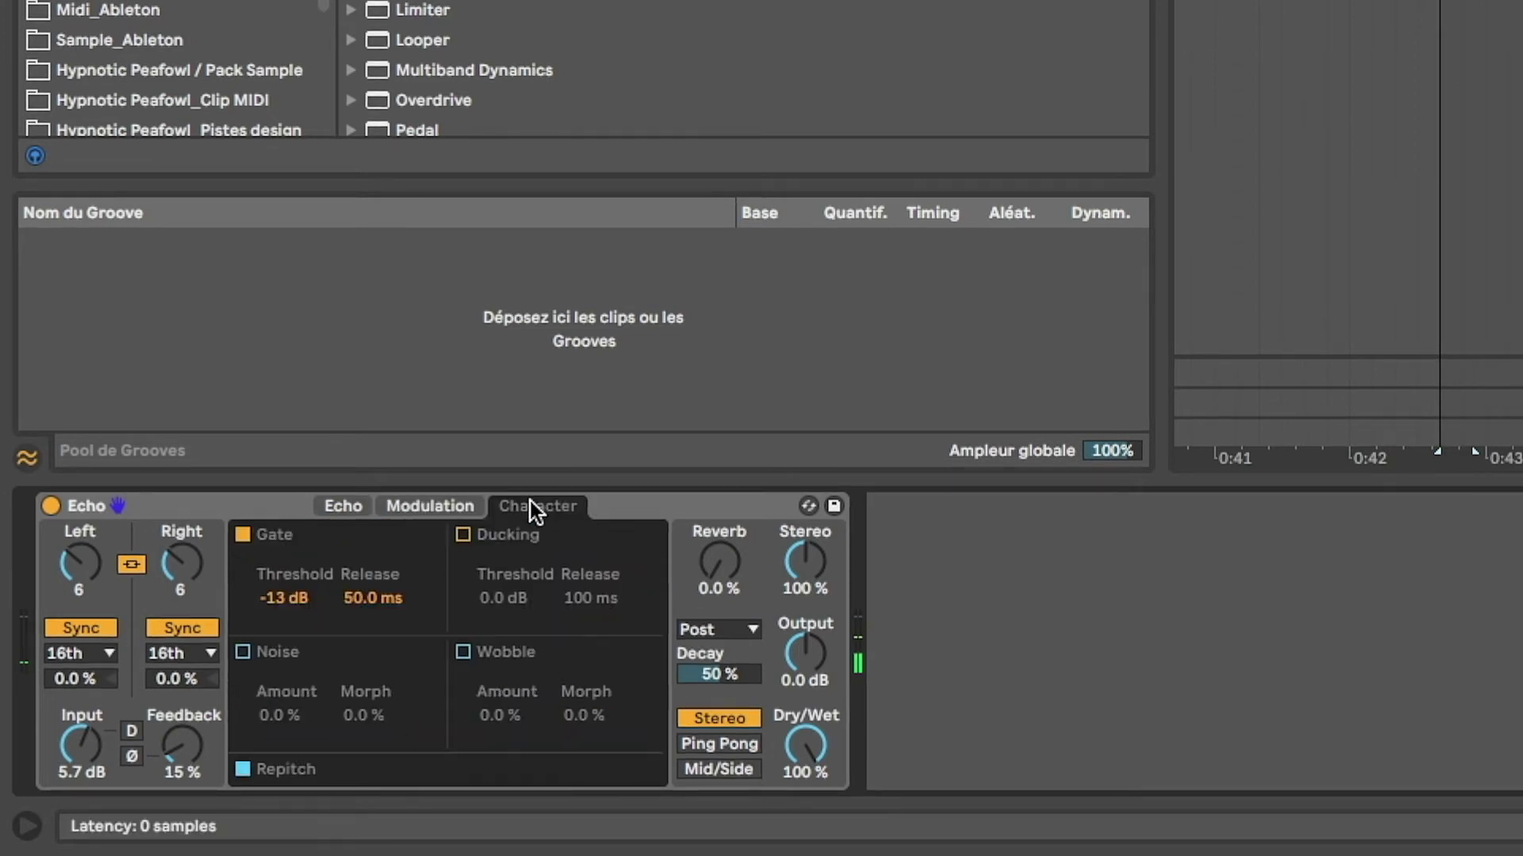
{"action": "left_click_drag", "start_coordinate": [284, 598], "coordinate": [284, 618]}
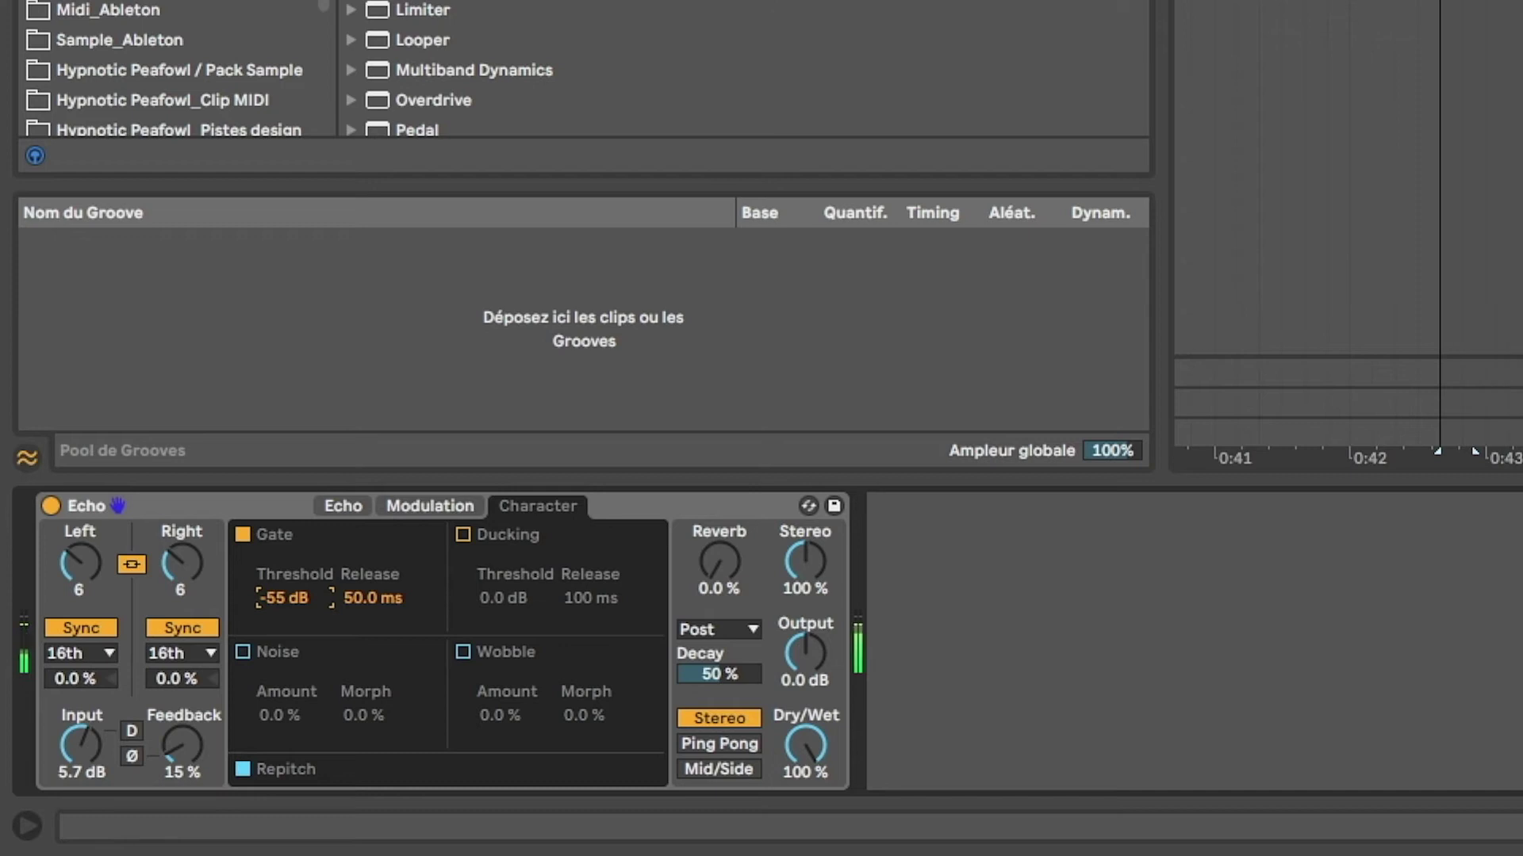
{"action": "mouse_move", "coordinate": [284, 598]}
{"action": "left_mouse_down"}
{"action": "mouse_move", "coordinate": [284, 555]}
{"action": "mouse_move", "coordinate": [284, 568]}
{"action": "left_mouse_up"}
{"action": "key", "text": "Delete"}
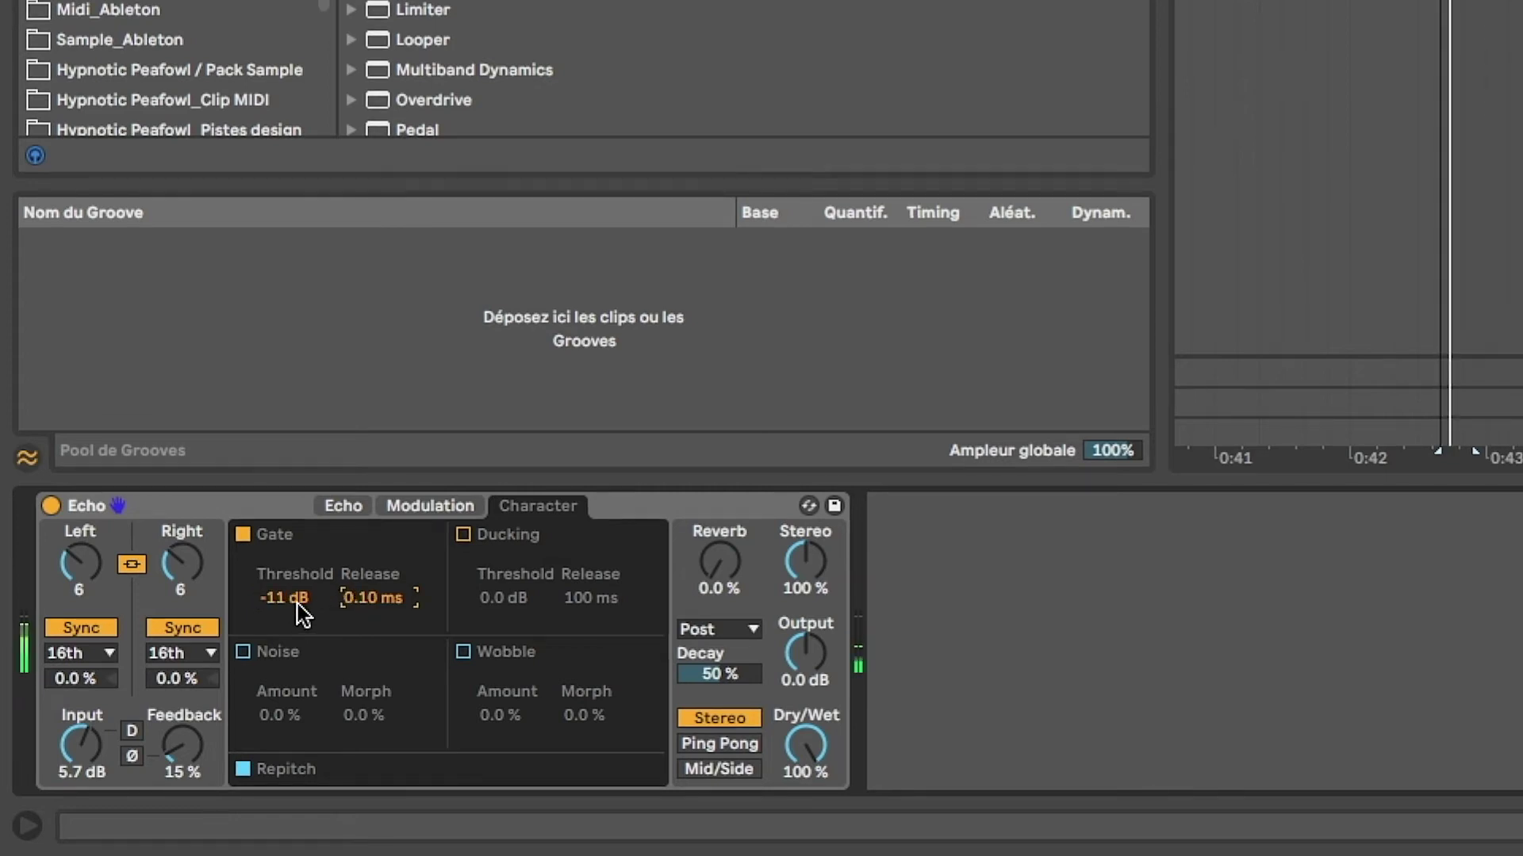
{"action": "left_click_drag", "start_coordinate": [284, 598], "coordinate": [284, 605]}
Change the linked delay timing from 16th to Notes with a value of 1/8
{"action": "left_click_drag", "start_coordinate": [163, 590], "coordinate": [162, 611]}
{"action": "left_click", "coordinate": [168, 657]}
{"action": "left_click", "coordinate": [169, 668]}
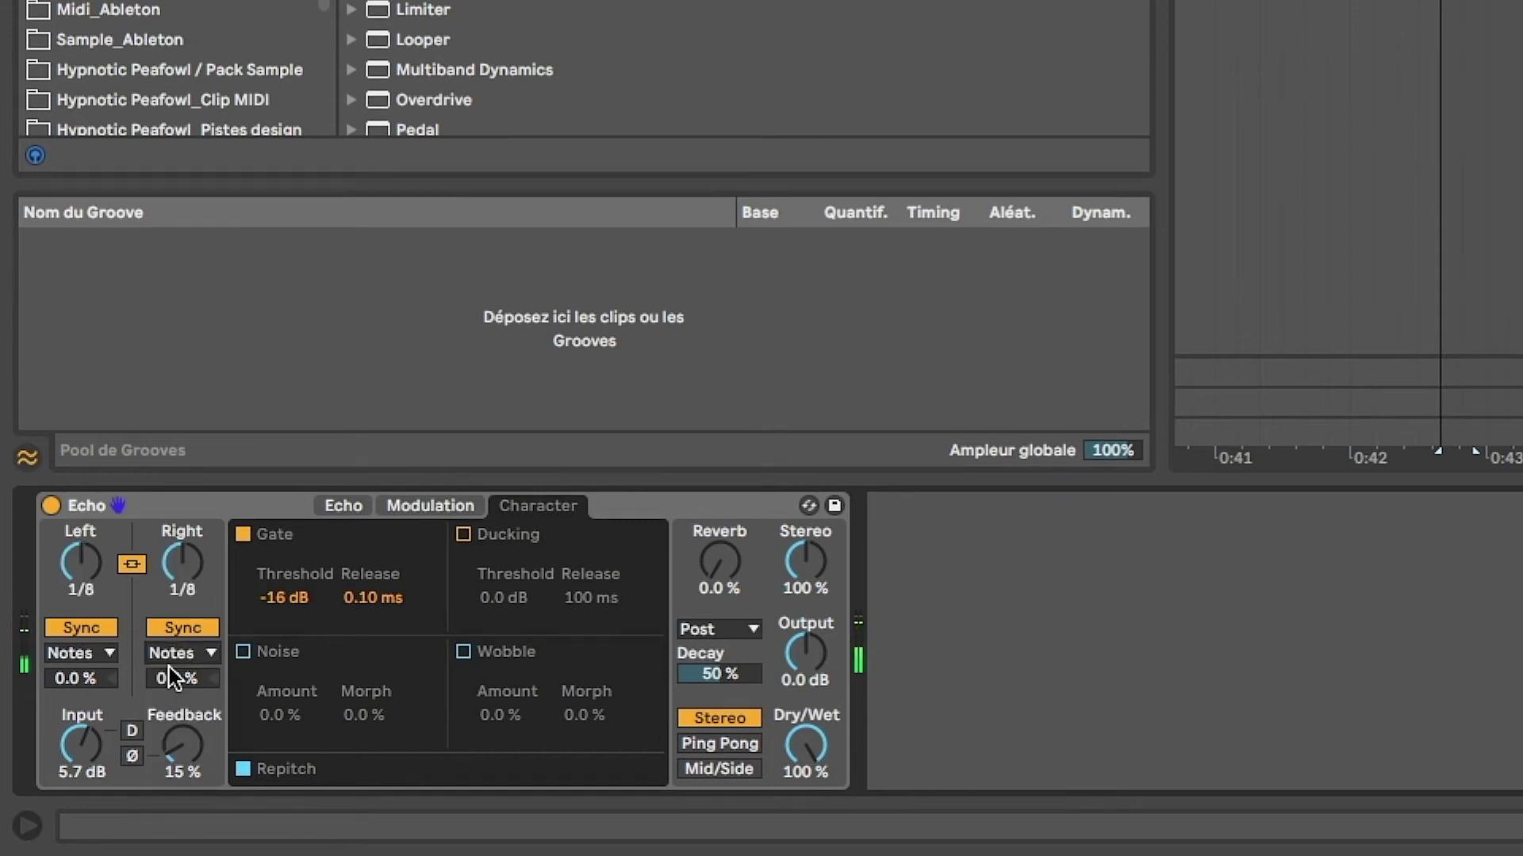
Set the Gate threshold to 0.0 dB and switch from Gate to Ducking
{"action": "mouse_move", "coordinate": [284, 598]}
{"action": "left_mouse_down"}
{"action": "mouse_move", "coordinate": [283, 582]}
{"action": "mouse_move", "coordinate": [284, 618]}
{"action": "mouse_move", "coordinate": [279, 583]}
{"action": "left_mouse_up"}
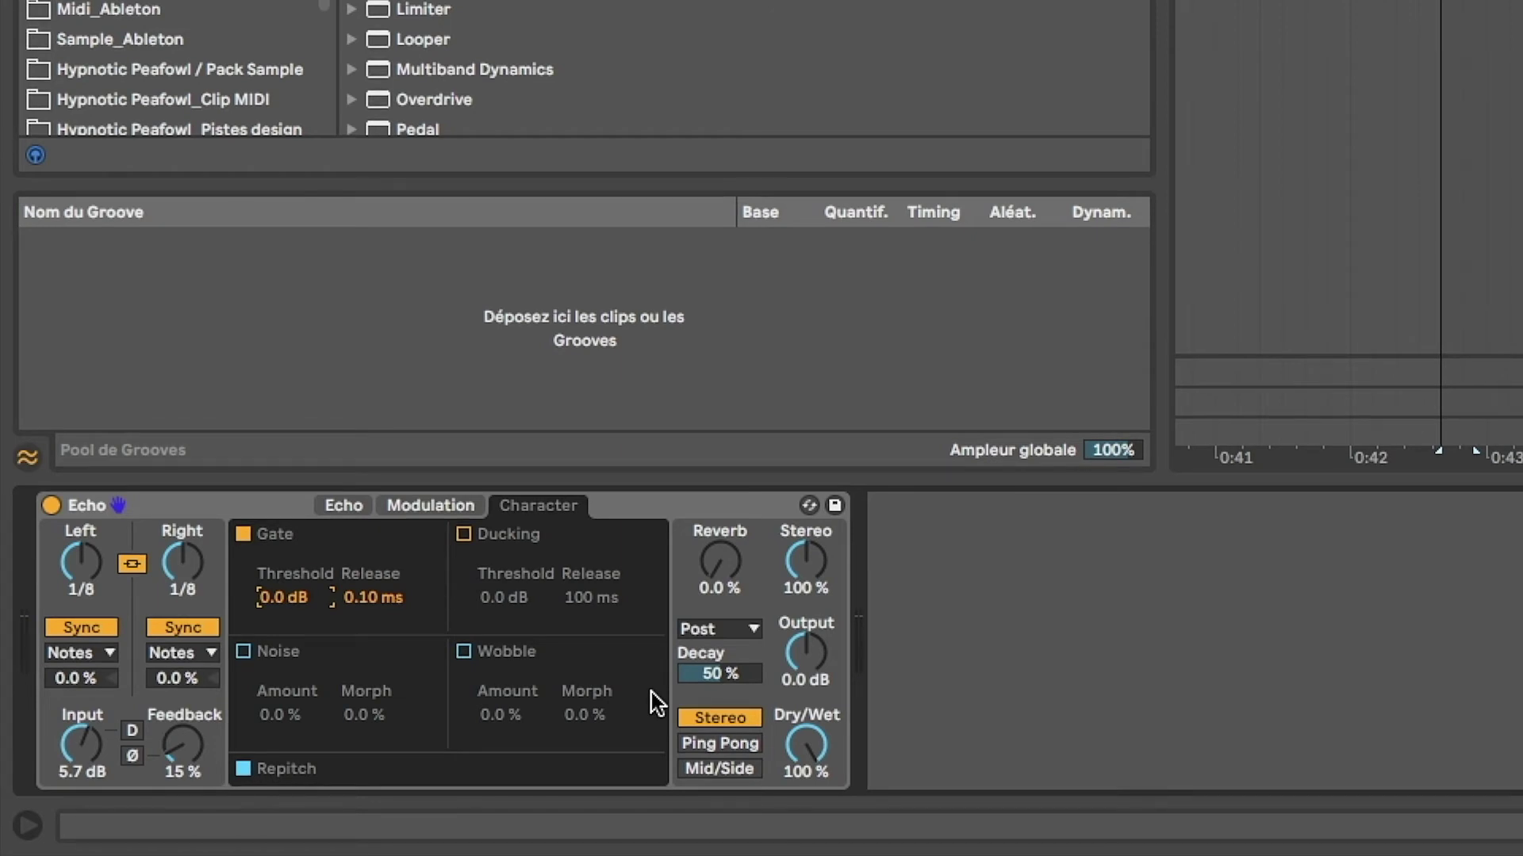
{"action": "left_click", "coordinate": [463, 534]}
{"action": "left_click", "coordinate": [244, 533]}
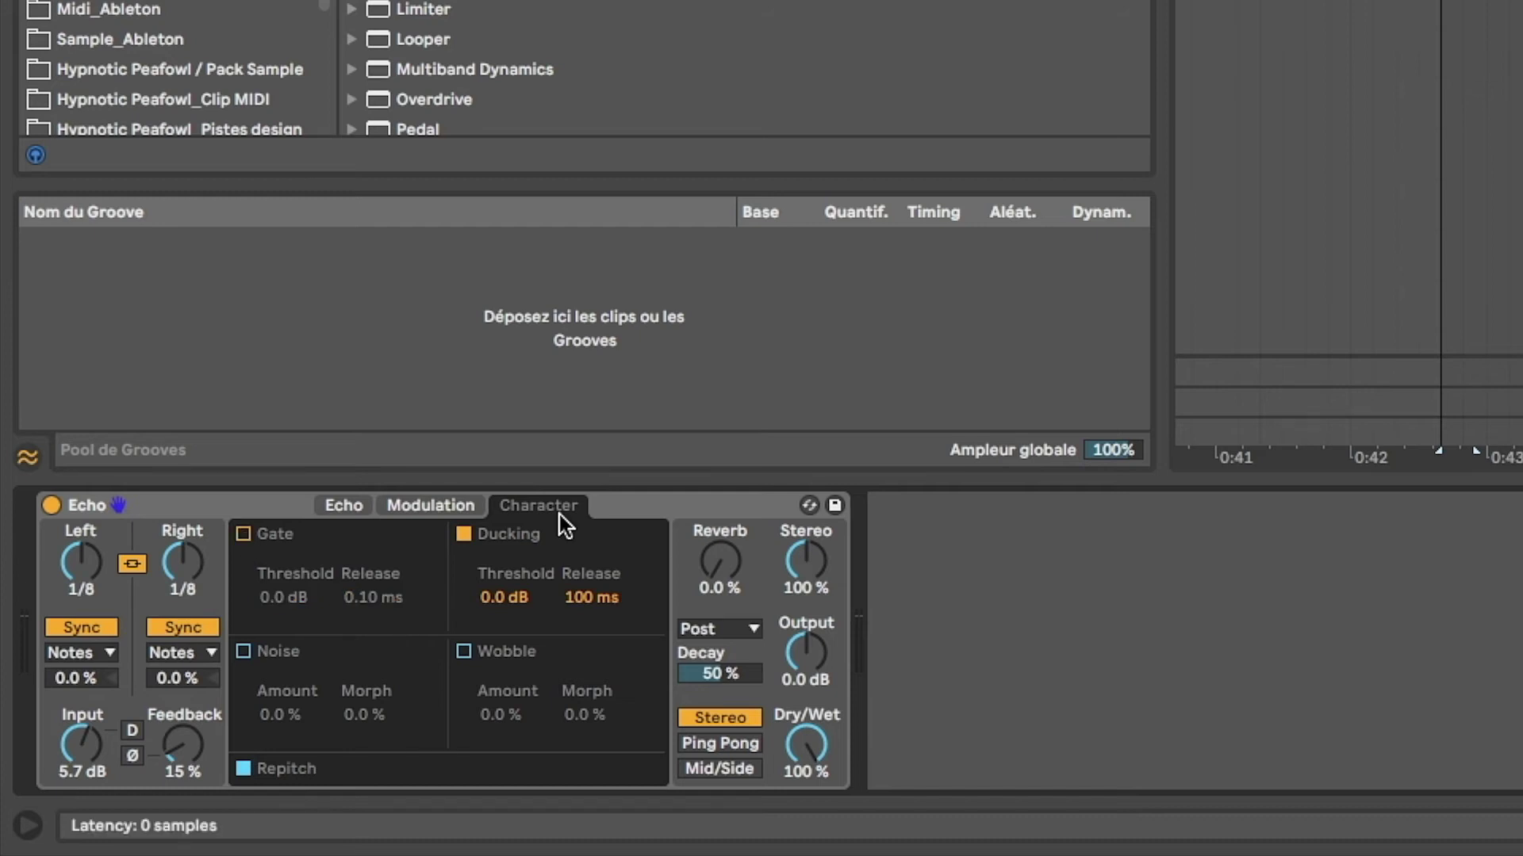